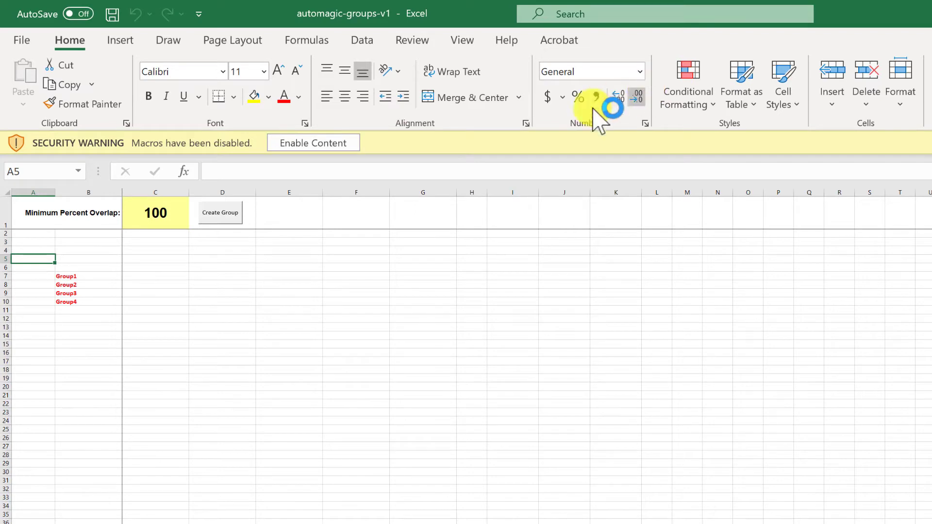
- Enable the macro content in the automagic-groups-v1 workbook and select cell A3 on the responses sheet
click(337, 144)
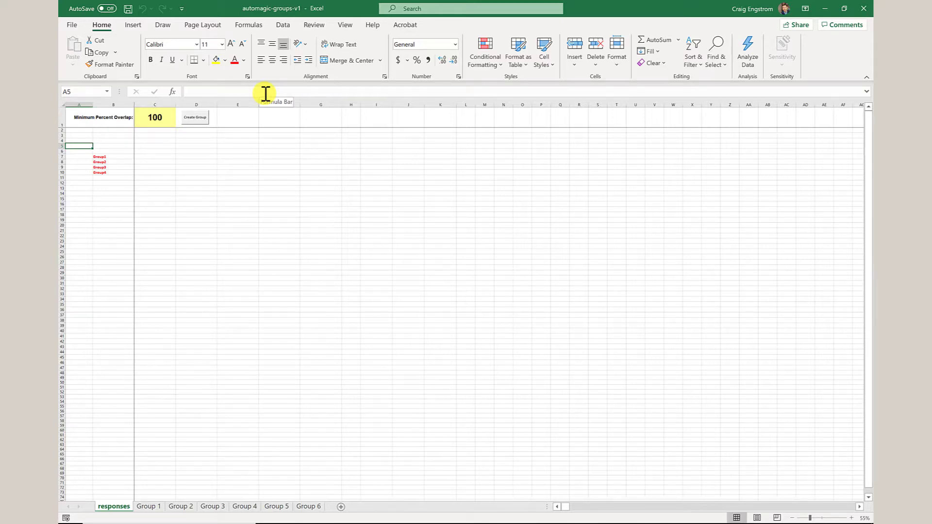
key(Up)
key(Up)
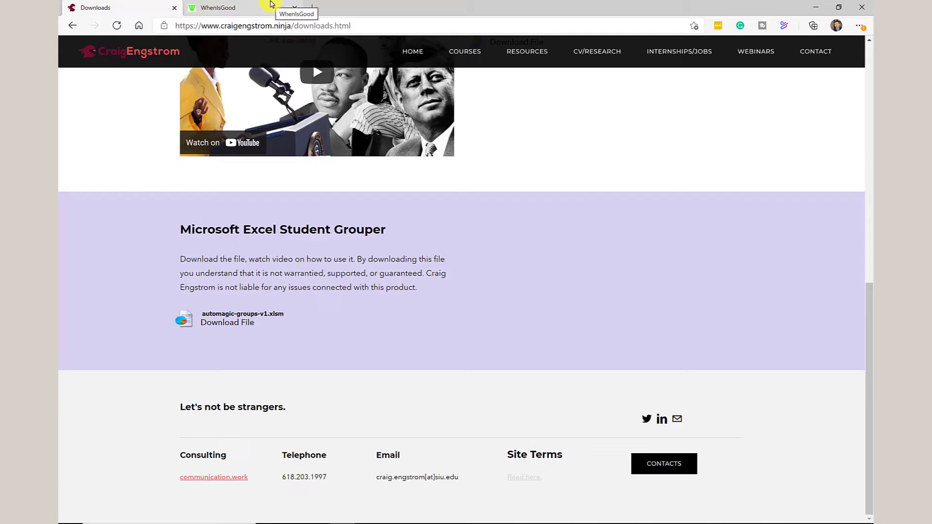
- Switch to the WhenIsGood site in the browser, open the account page and start a new event
click(267, 7)
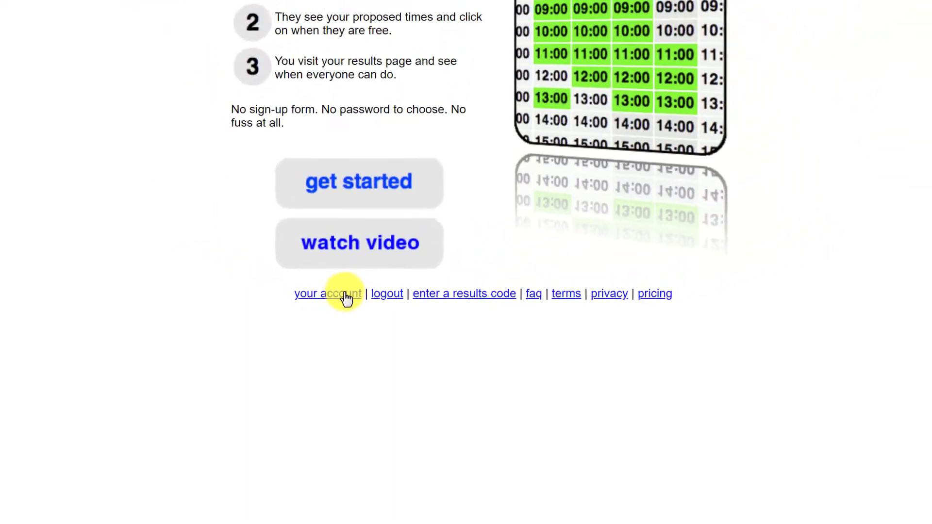
click(344, 293)
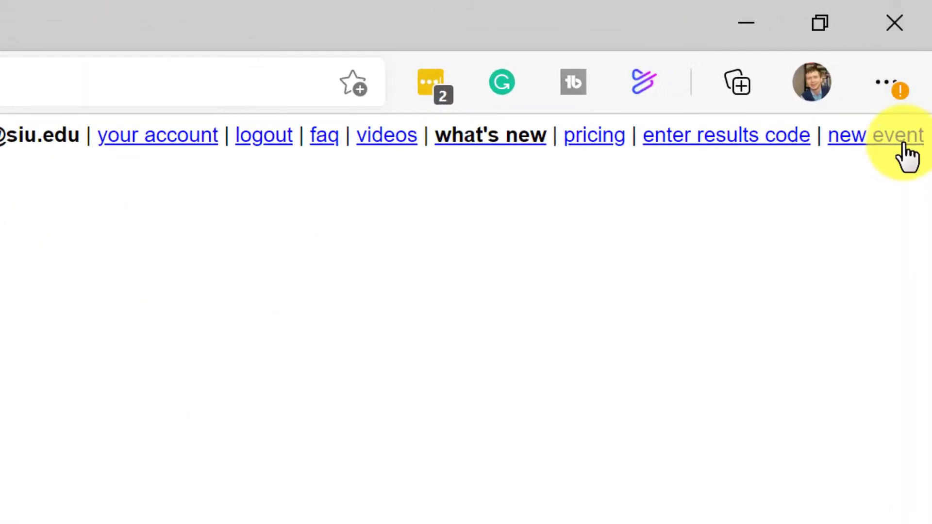
click(903, 146)
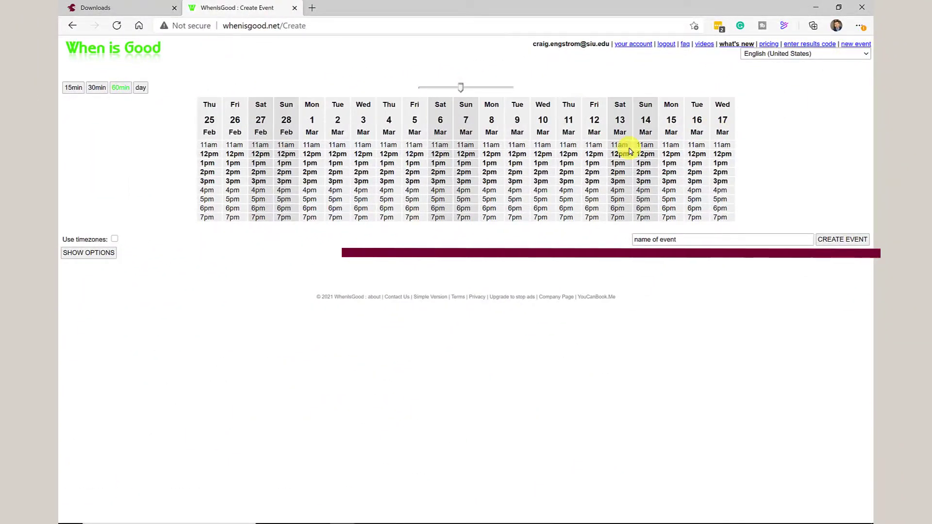
- Show the event options and set the viewed date range from 2021-03-01 to 2021-03-07
click(99, 258)
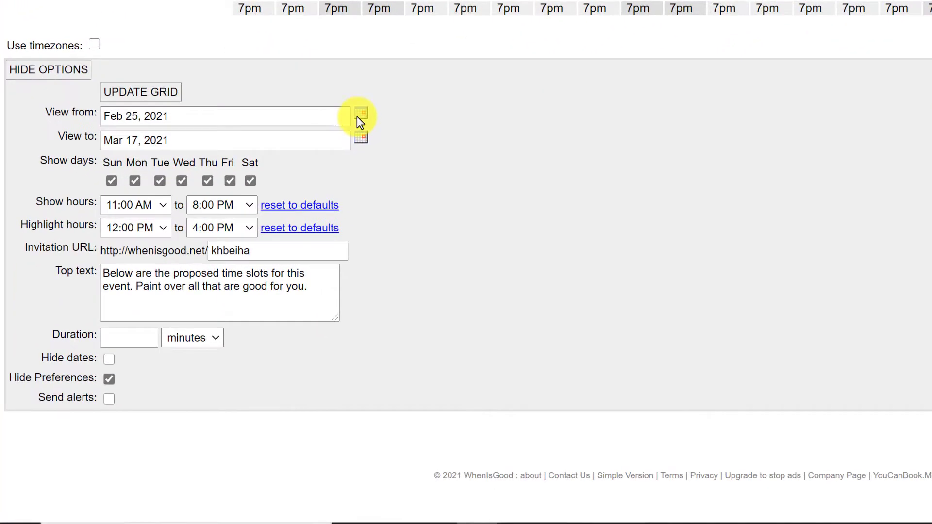
click(358, 117)
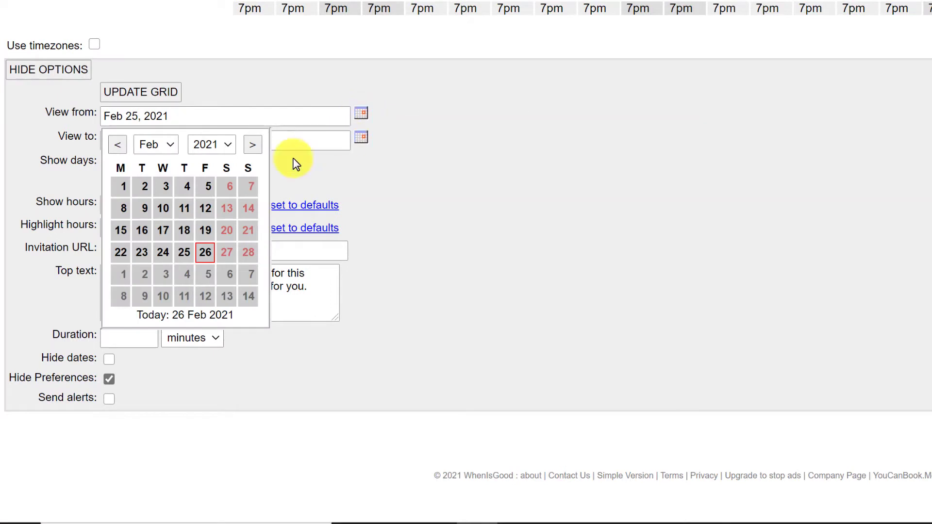
click(125, 275)
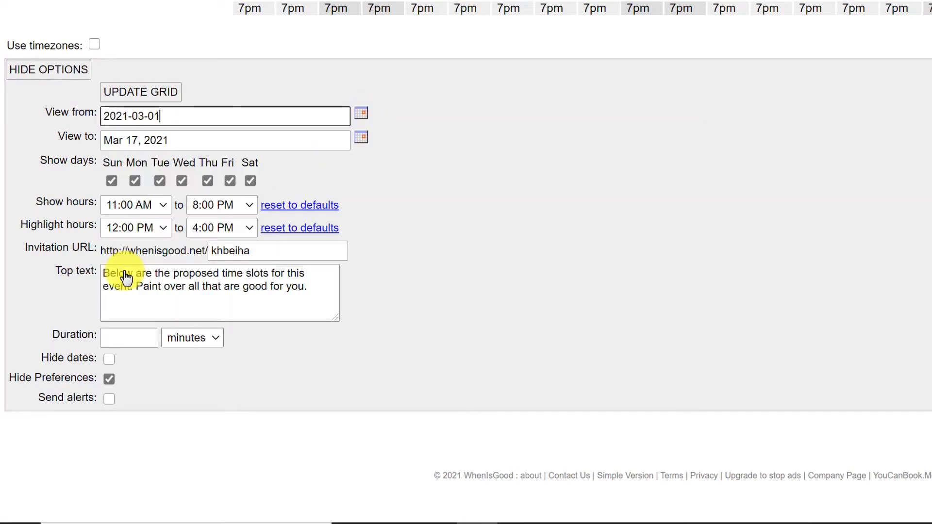
click(360, 137)
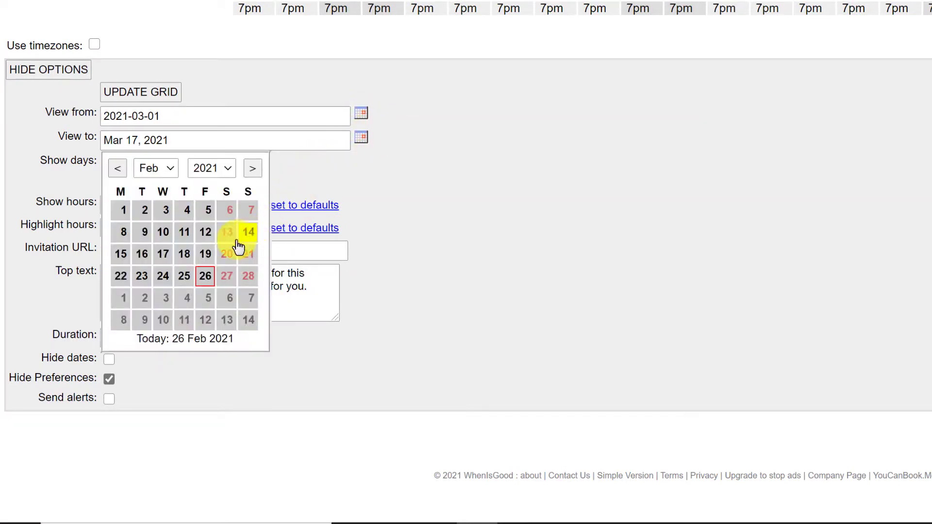
click(257, 298)
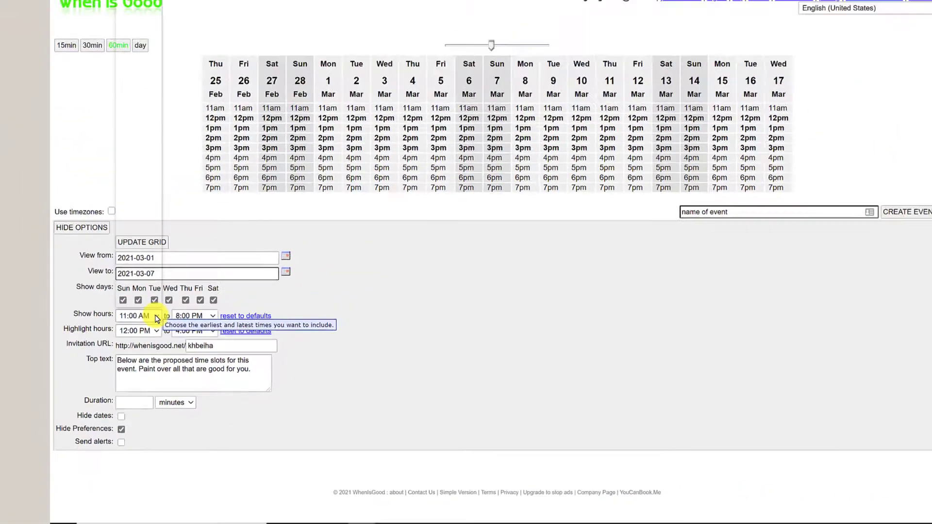
- Set the event's shown hours to 8:00 AM to 10:00 PM
click(156, 317)
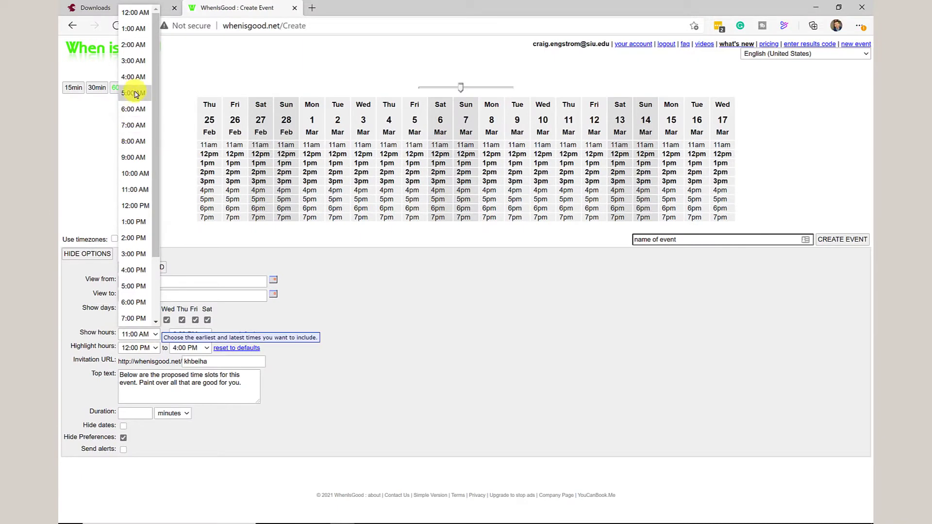
click(142, 140)
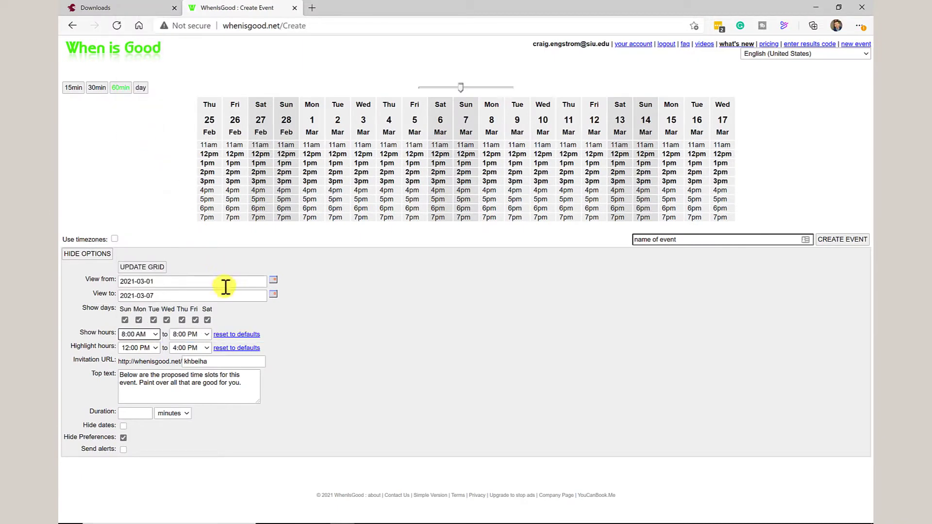
click(208, 336)
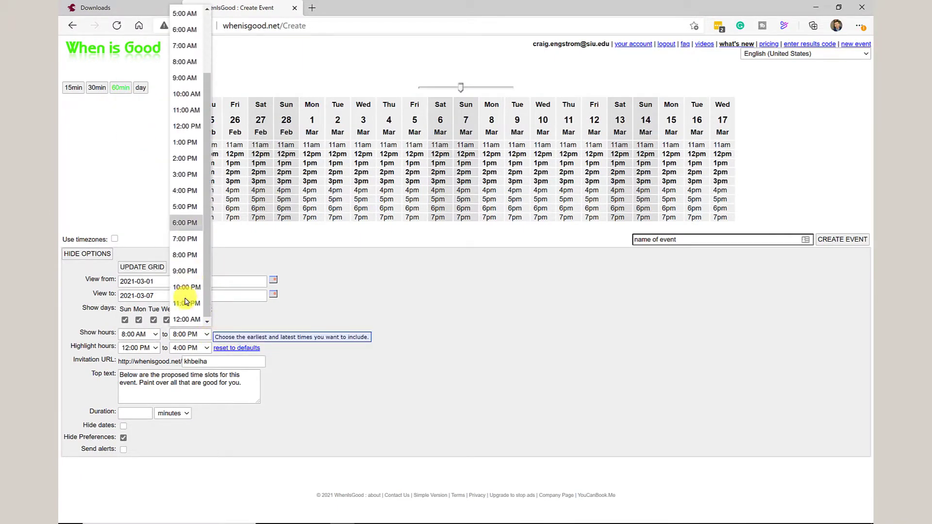
click(185, 289)
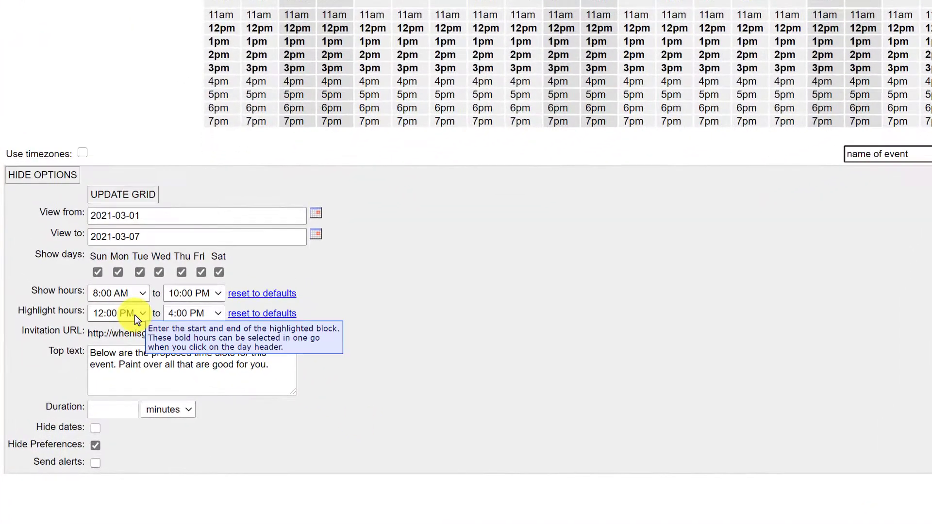
- Set the event's highlighted hours to 10:00 AM to 6:00 PM
click(151, 348)
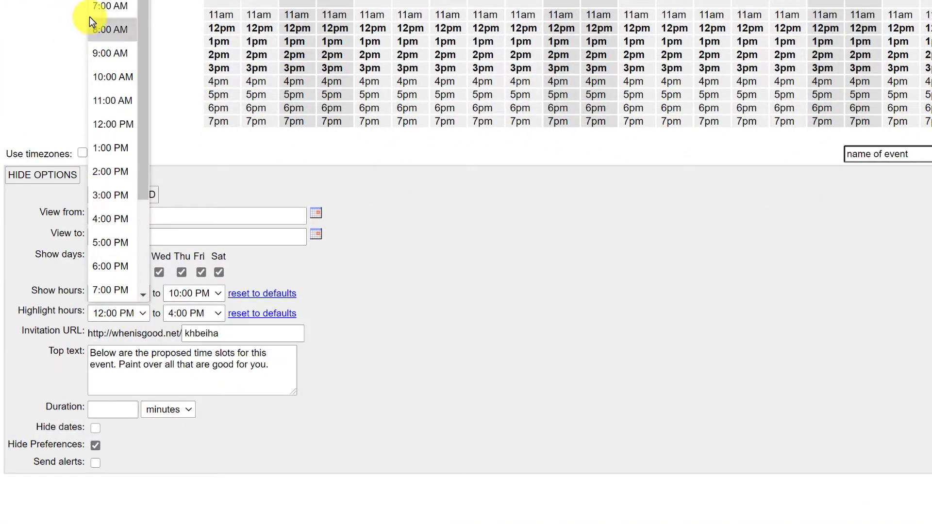
click(132, 76)
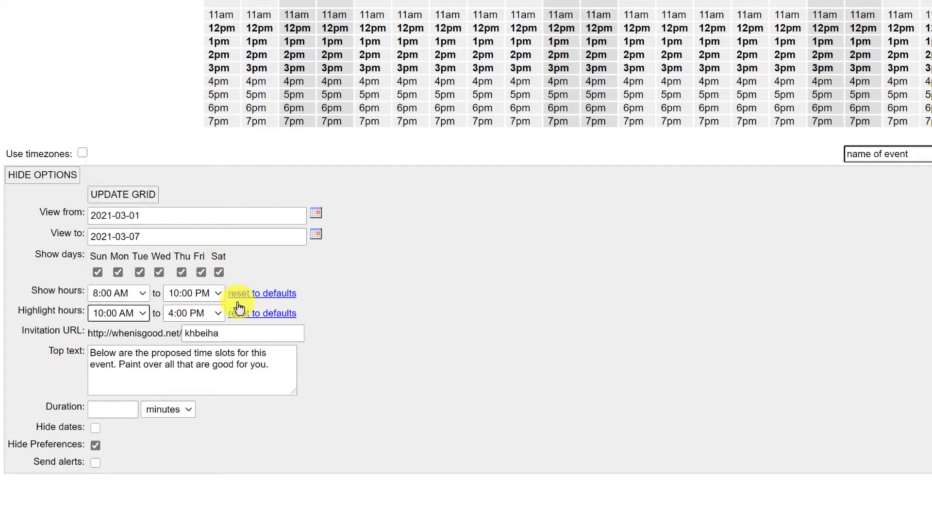
click(209, 311)
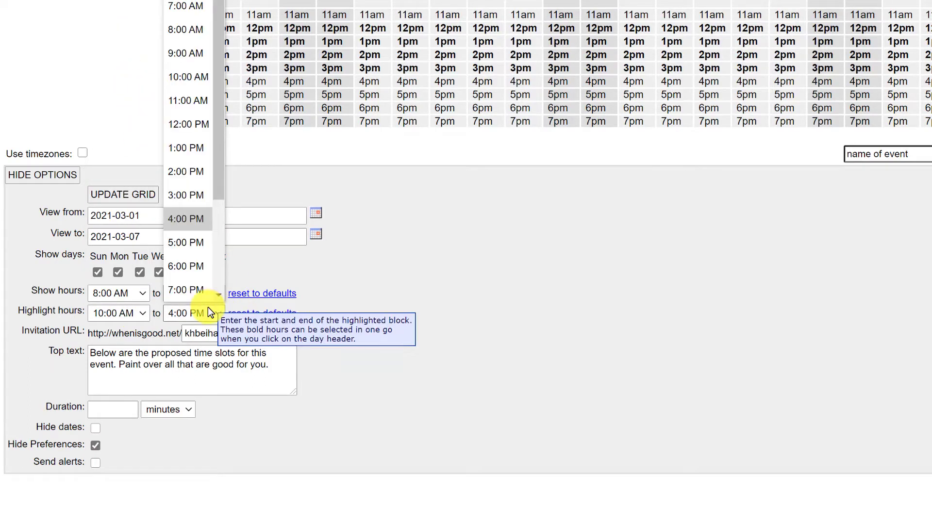
click(188, 263)
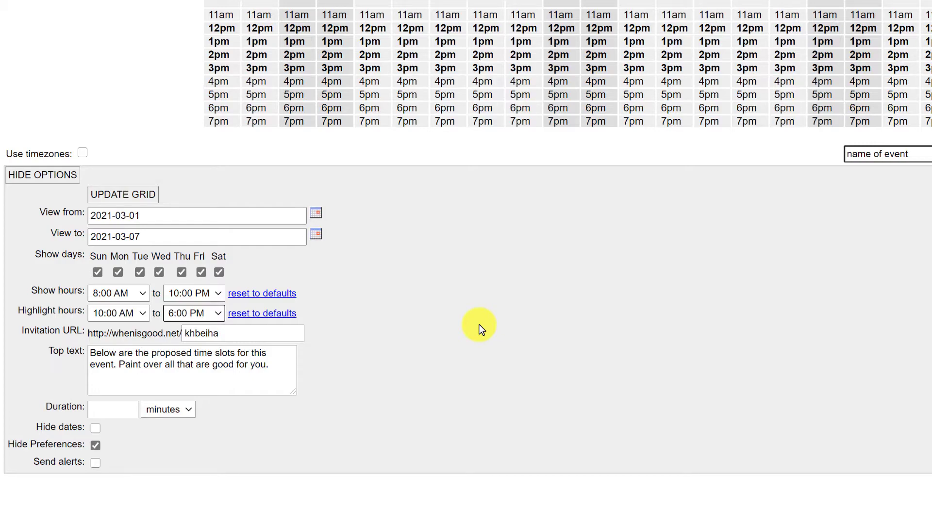
- Set the event duration to 60 minutes and turn on hiding of the dates
click(204, 332)
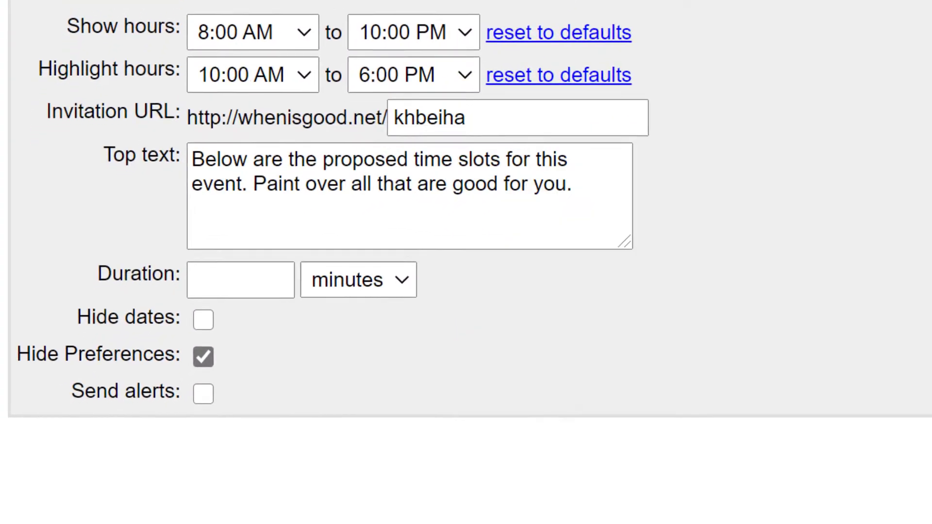
click(521, 189)
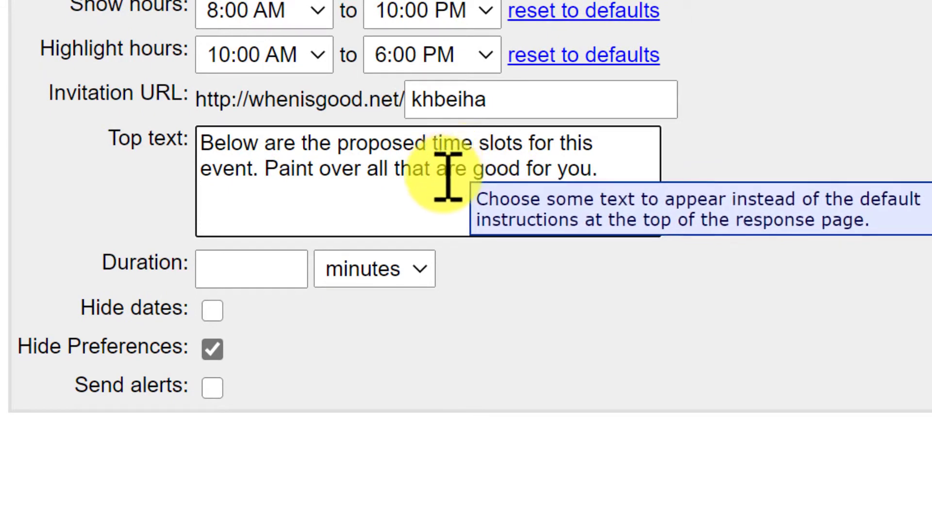
click(255, 281)
text(60)
click(357, 295)
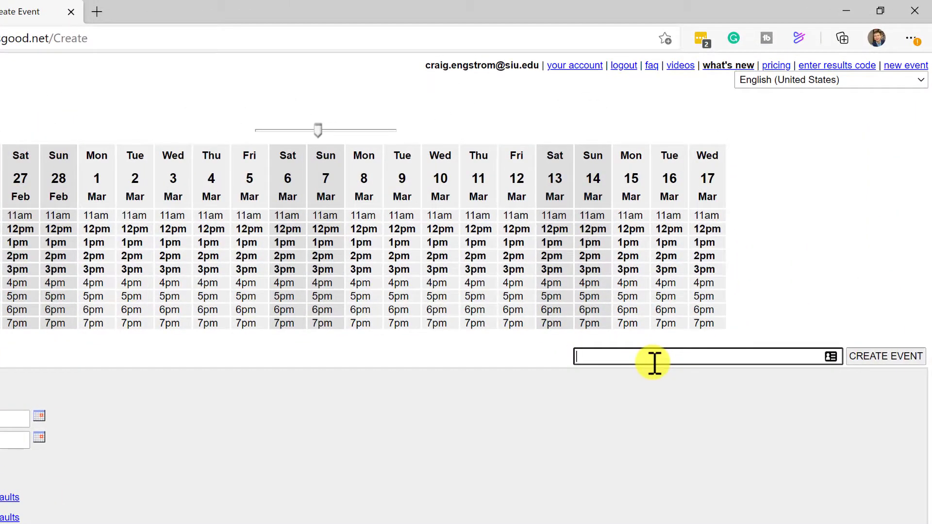
- Name the event Test2021 and update the grid with the chosen options
text(1)
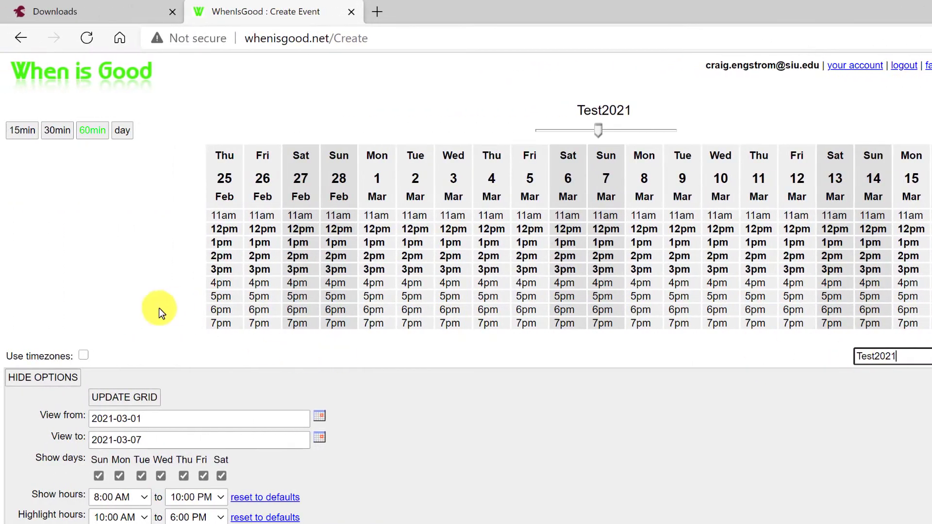
click(116, 397)
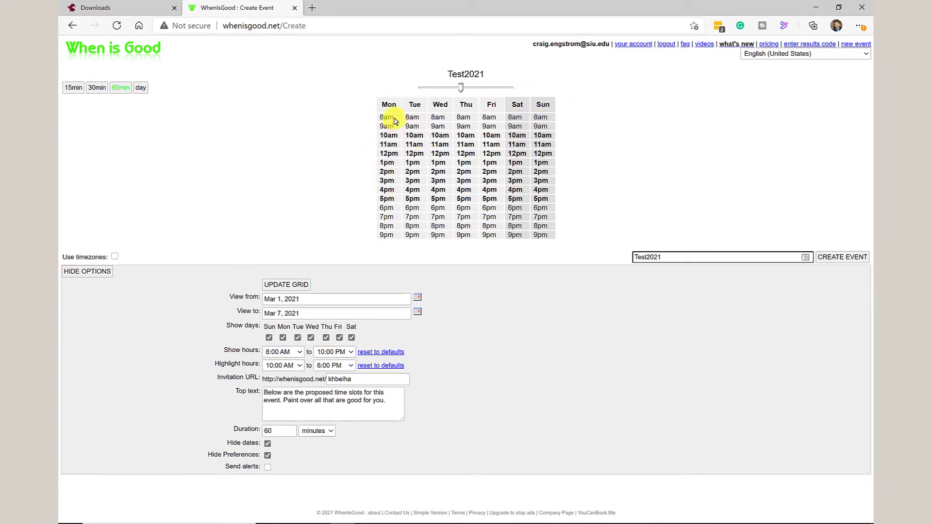
- Offer every time slot from Monday to Sunday except the 12pm row, and create the event
mouse_move(392, 120)
mouse_down()
mouse_move(400, 242)
mouse_move(543, 249)
mouse_move(534, 117)
mouse_move(514, 204)
mouse_move(493, 228)
mouse_move(478, 116)
mouse_move(465, 128)
mouse_move(464, 232)
mouse_move(444, 224)
mouse_move(440, 139)
mouse_move(415, 119)
mouse_move(437, 127)
mouse_move(416, 141)
mouse_move(425, 228)
mouse_move(387, 154)
mouse_move(538, 154)
mouse_move(442, 152)
mouse_move(437, 167)
mouse_up()
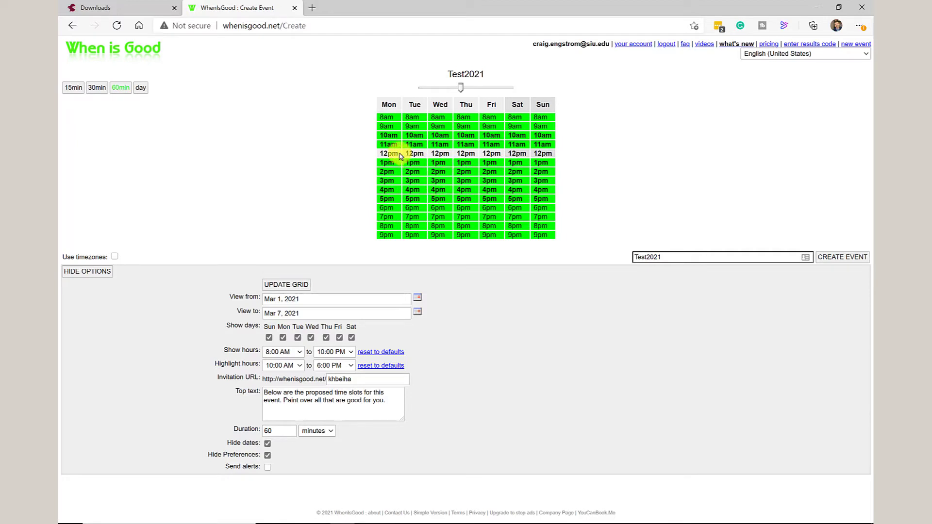
mouse_move(395, 155)
mouse_down()
mouse_move(540, 153)
mouse_move(519, 158)
mouse_up()
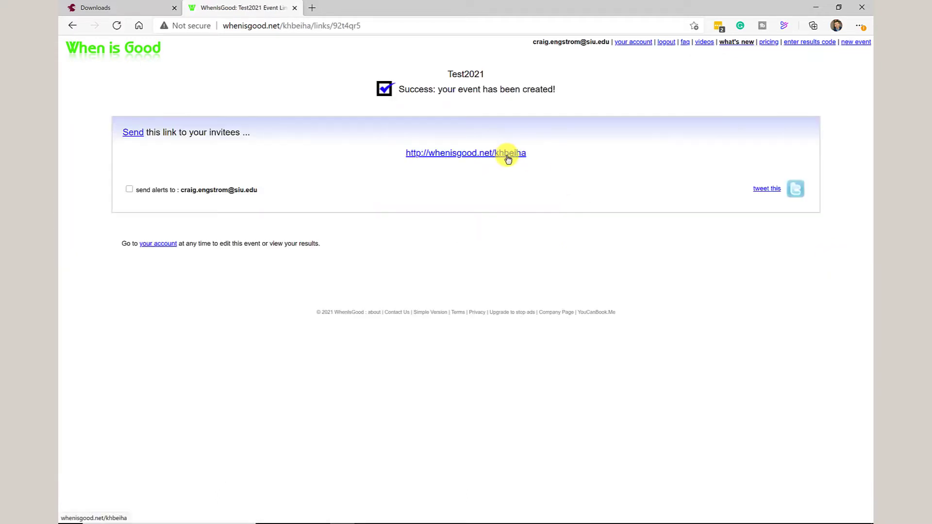
- Open the Test2021 invitation link in a new tab to view the page invitees see
right_click(509, 160)
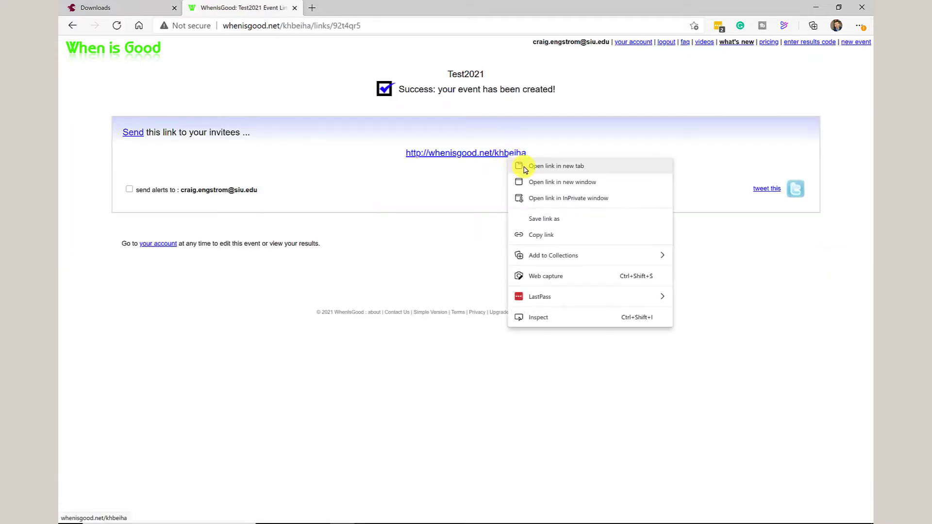
click(524, 167)
click(351, 8)
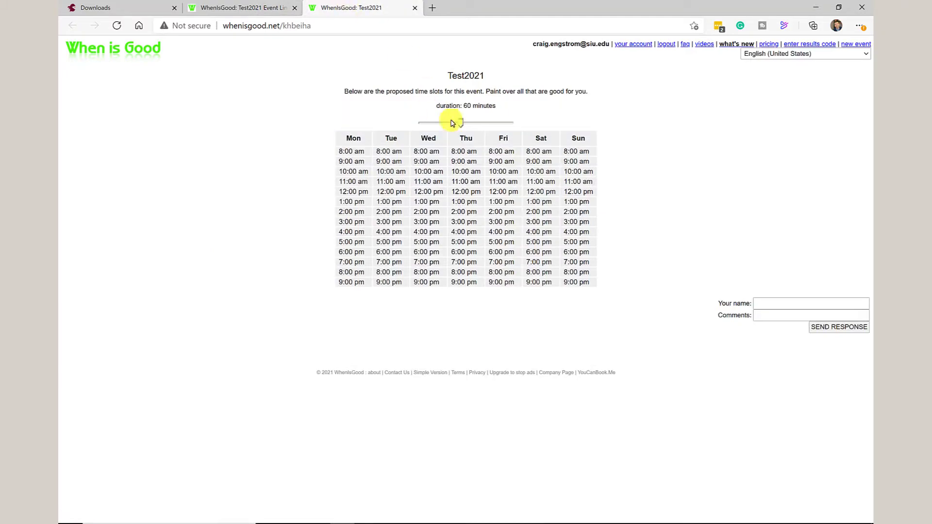
- Try painting a few available slots on each day of the Test2021 response page, and close it without sending a response
click(775, 304)
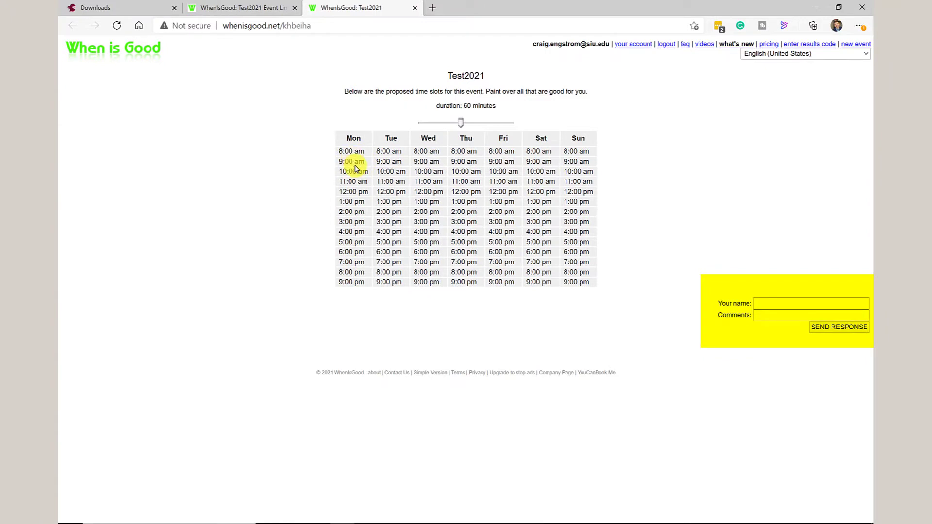
drag(356, 169, 440, 218)
mouse_move(456, 236)
mouse_down()
mouse_move(499, 250)
mouse_move(541, 225)
mouse_move(565, 176)
mouse_move(578, 202)
mouse_up()
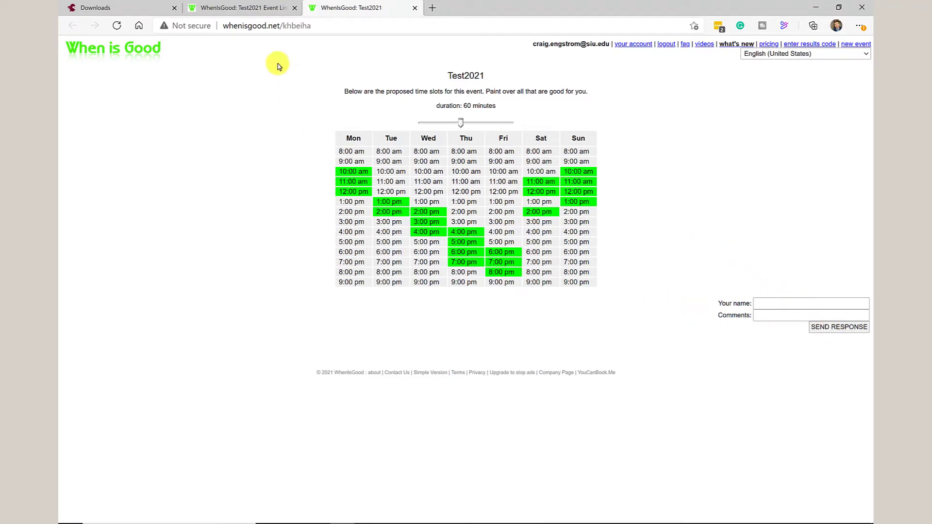
click(415, 8)
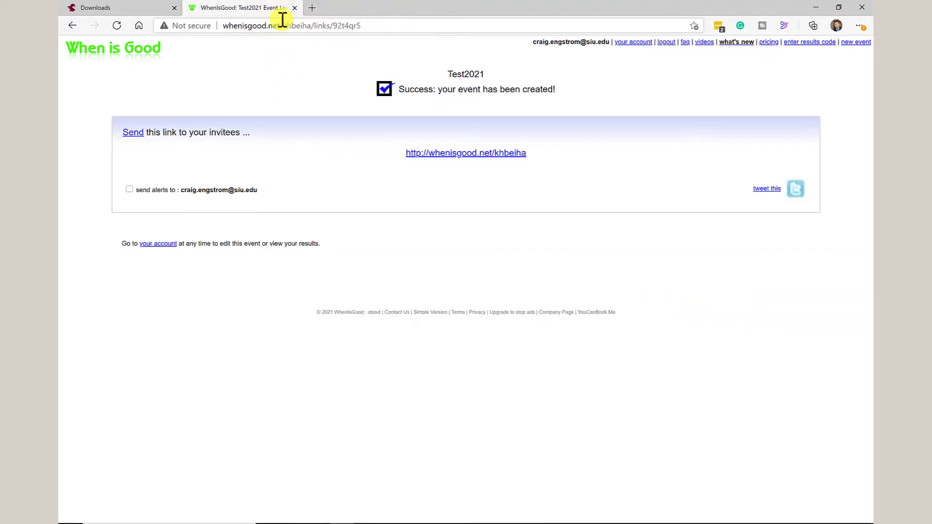
- Open the results of the New-Program-Test event from the account's event list and examine the responses per time slot
click(642, 43)
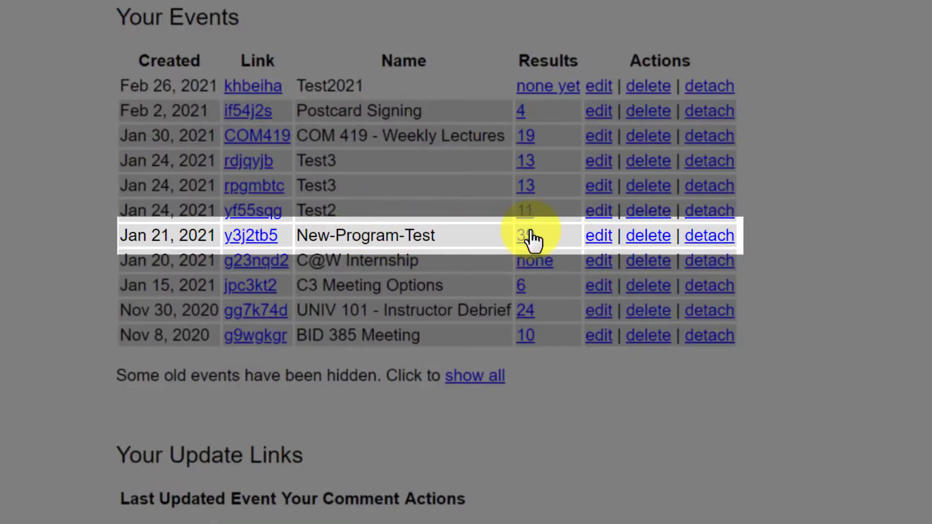
click(529, 237)
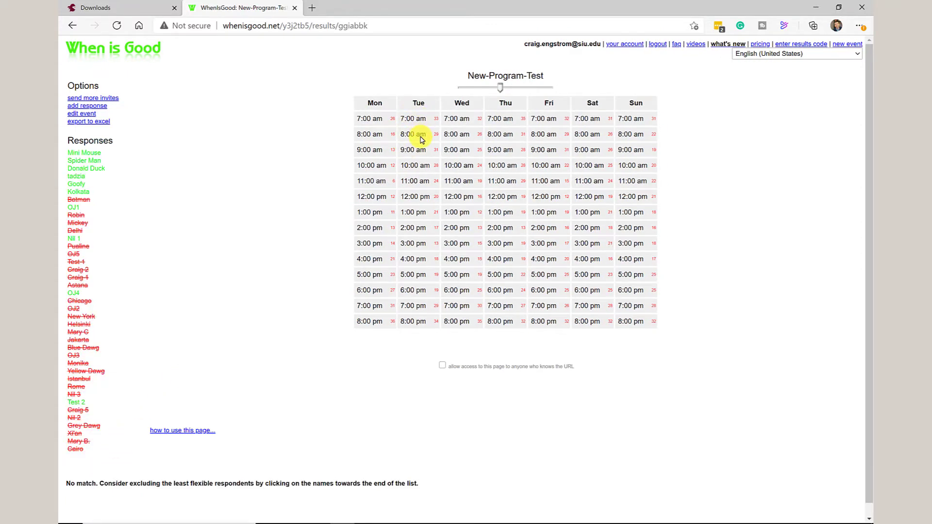
mouse_move(421, 140)
mouse_move(409, 136)
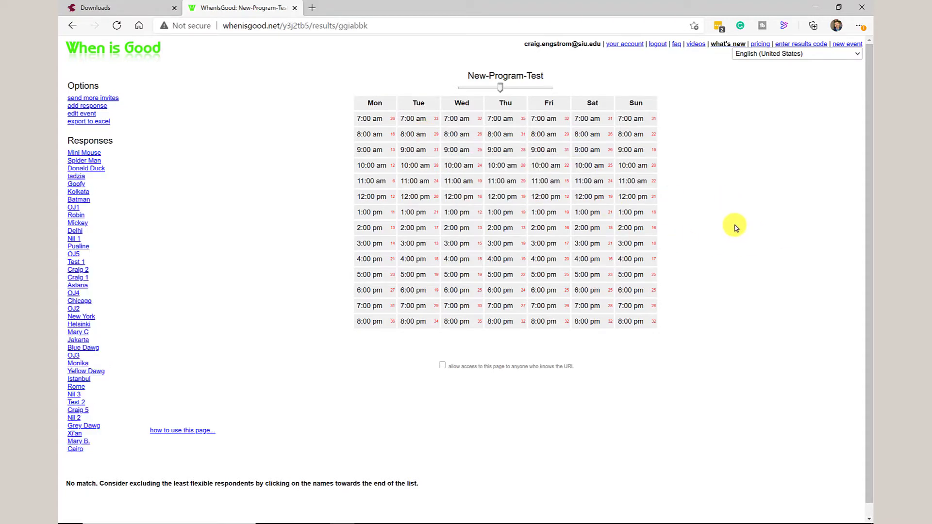
- Switch to Excel to look at the blank grouping workbook, and return to the event results in the browser
click(476, 523)
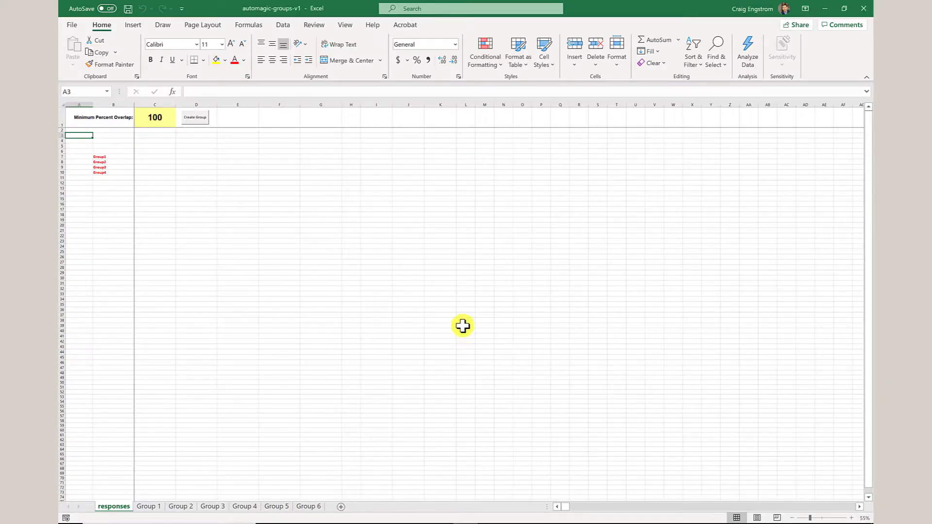
key(alt+Tab)
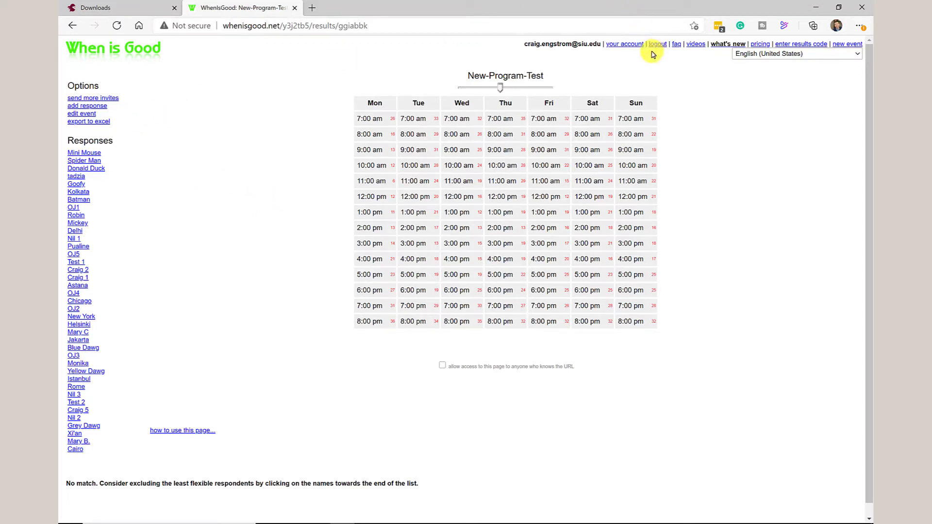
- Open the WhenIsGood pricing page in a new tab, compare the plans, and return to the New-Program-Test results
right_click(760, 48)
click(757, 57)
click(349, 8)
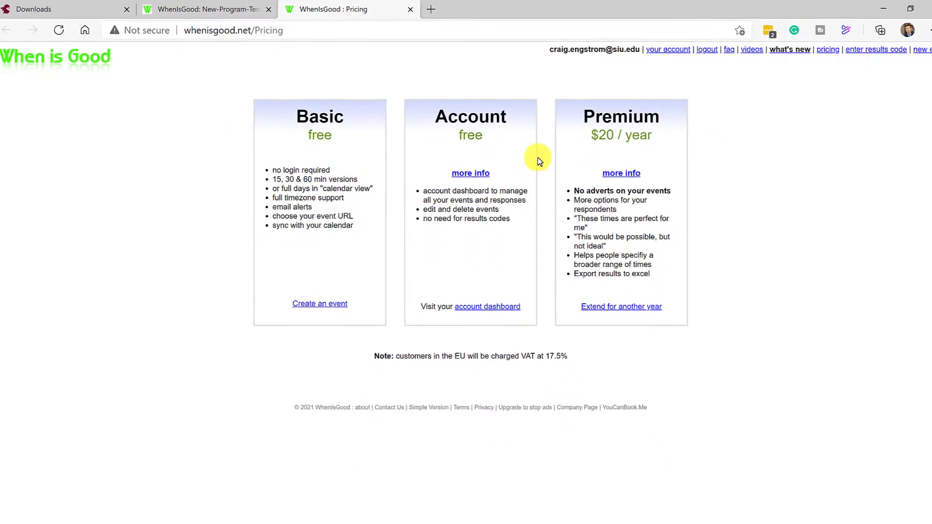
click(238, 9)
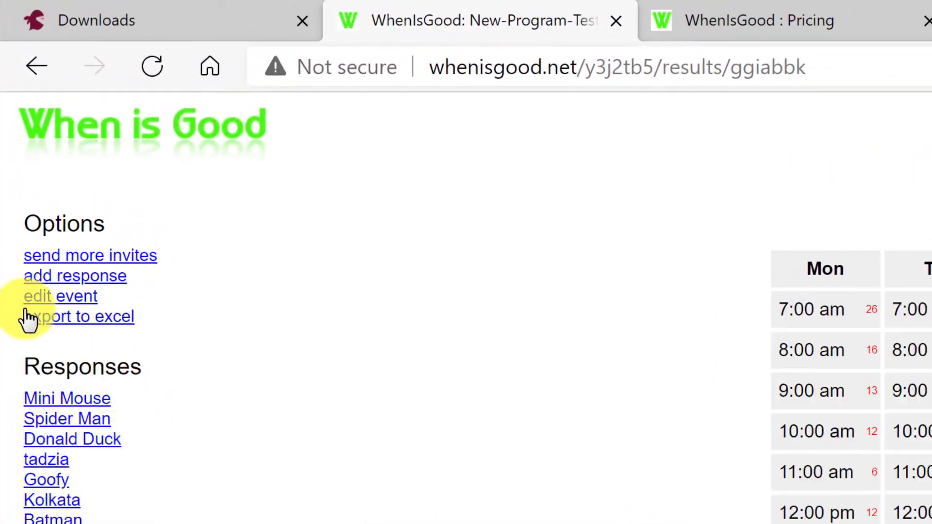
- Export the New-Program-Test results to Excel, open the downloaded file and review the respondents on the event sheet
click(29, 316)
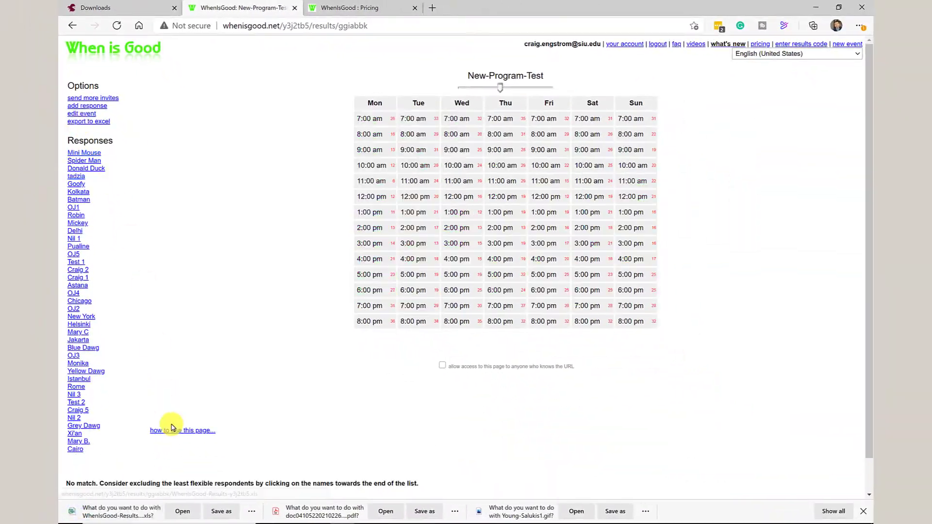
click(183, 511)
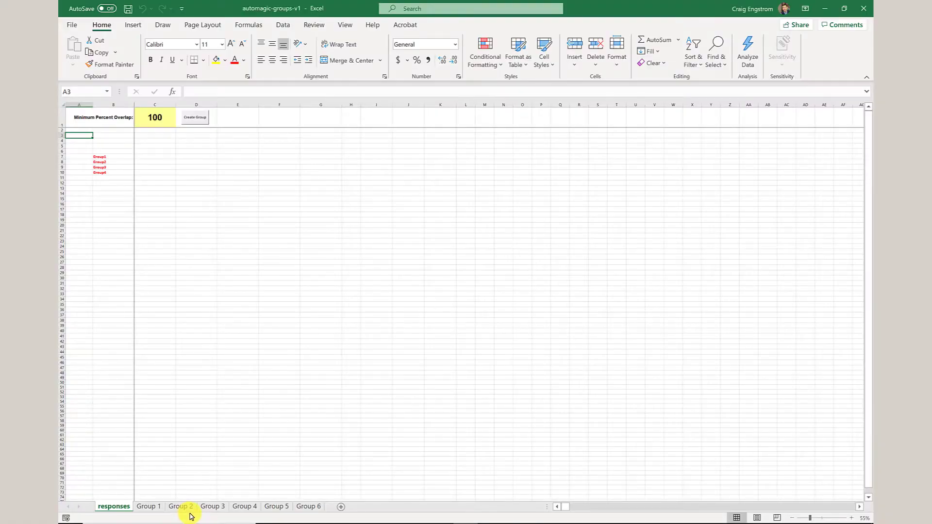
scroll(394, 212, down, 1)
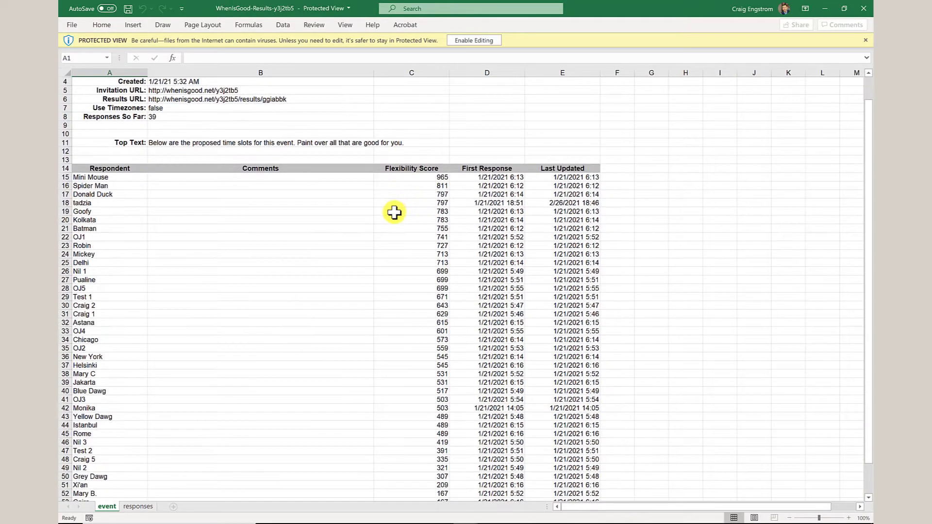
scroll(394, 212, down, 4)
scroll(155, 269, up, 1)
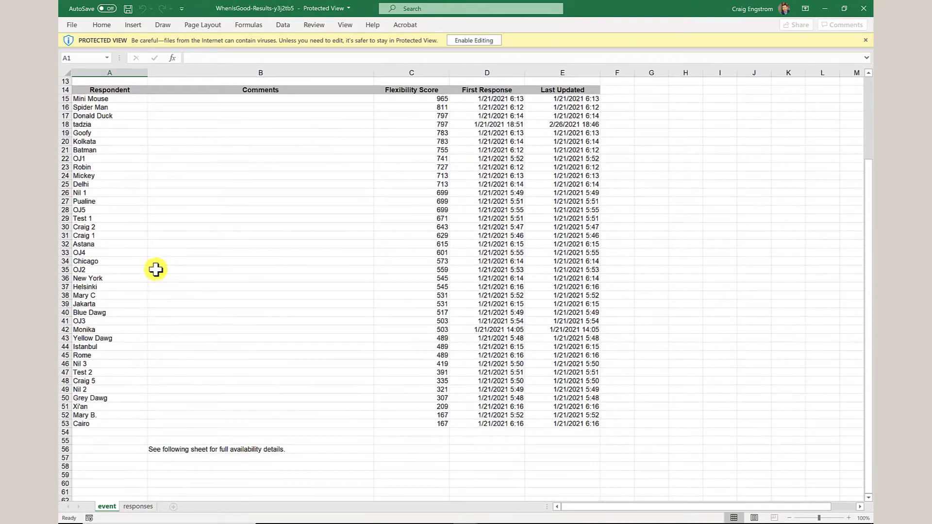
- Review the availability grid on the responses sheet and enable editing for the exported workbook
click(148, 508)
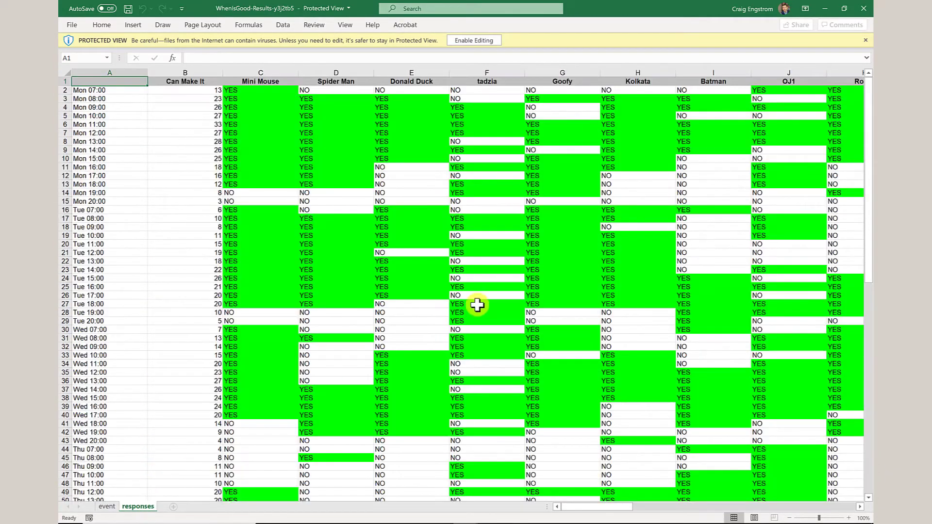
scroll(603, 178, down, 4)
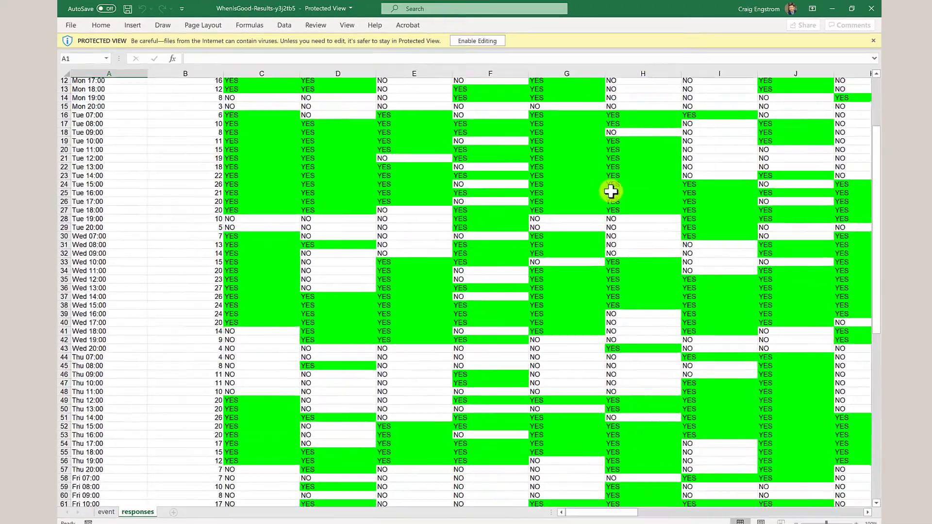
scroll(610, 191, up, 4)
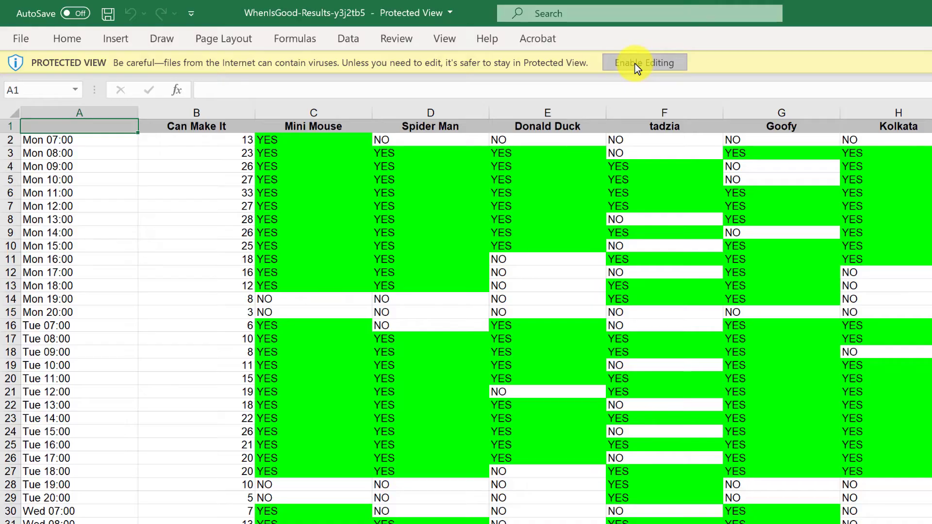
click(590, 55)
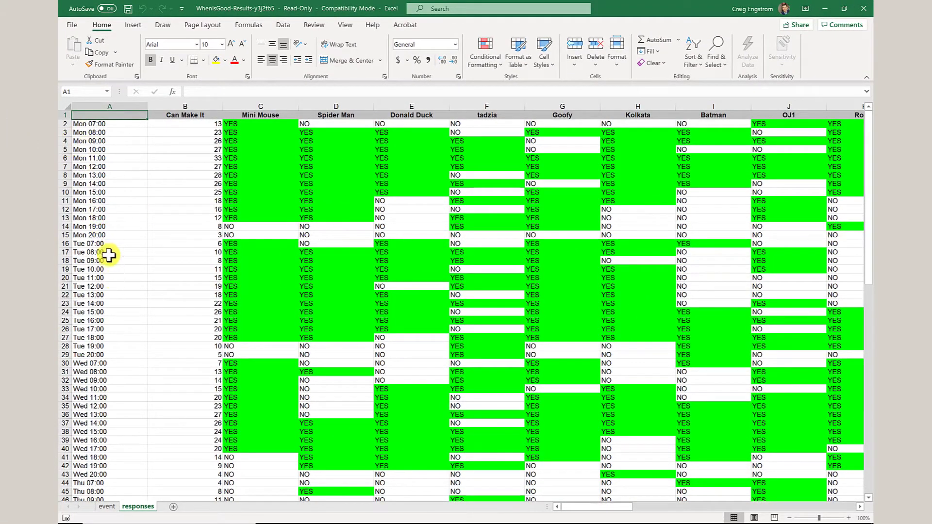
click(263, 217)
click(316, 217)
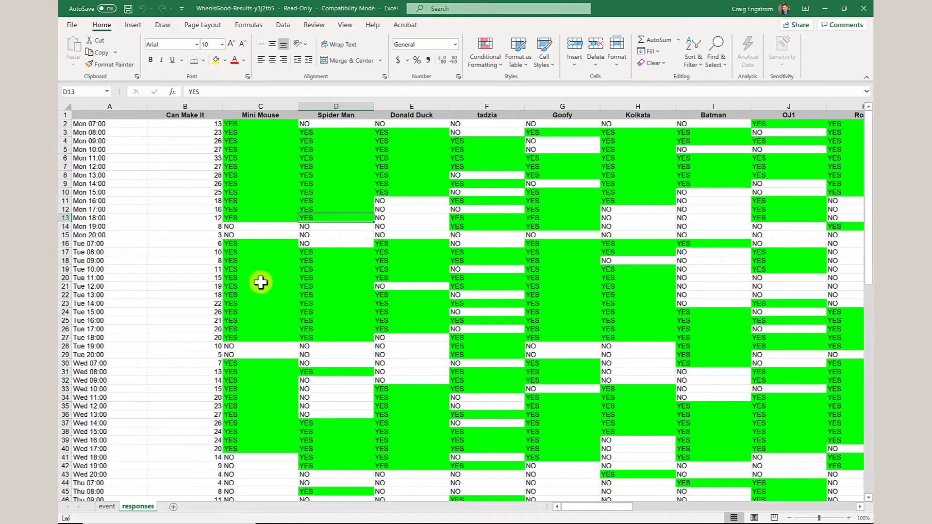
- Copy all rows of the availability grid on the exported workbook's responses sheet, including the header row
mouse_move(65, 115)
mouse_down()
mouse_move(73, 224)
mouse_move(67, 492)
mouse_move(66, 484)
mouse_move(125, 499)
mouse_move(104, 435)
mouse_move(87, 425)
mouse_up()
right_click(61, 424)
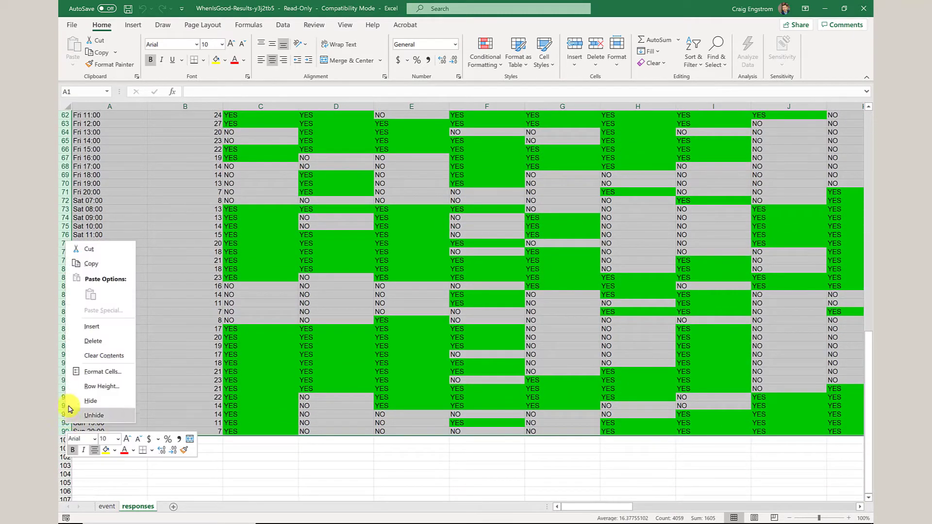
click(78, 262)
scroll(80, 270, up, 20)
- Switch to the automagic-groups-v1 workbook and insert the copied rows at row 2 of its responses sheet, above the group labels
key(ctrl+Tab)
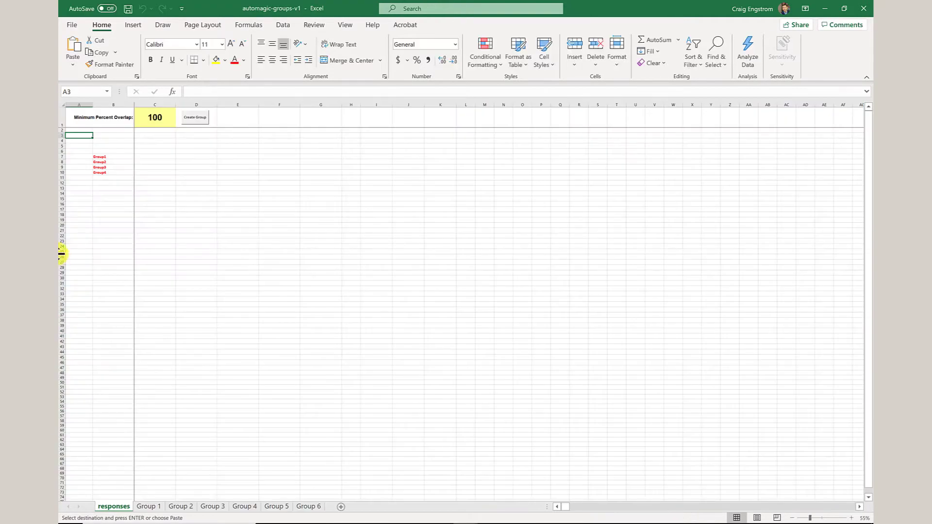
click(62, 130)
right_click(64, 131)
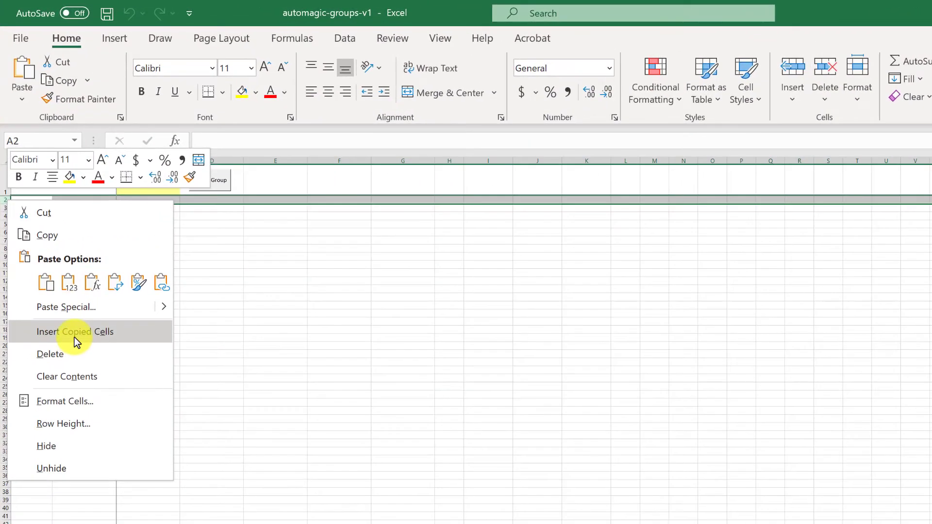
click(74, 333)
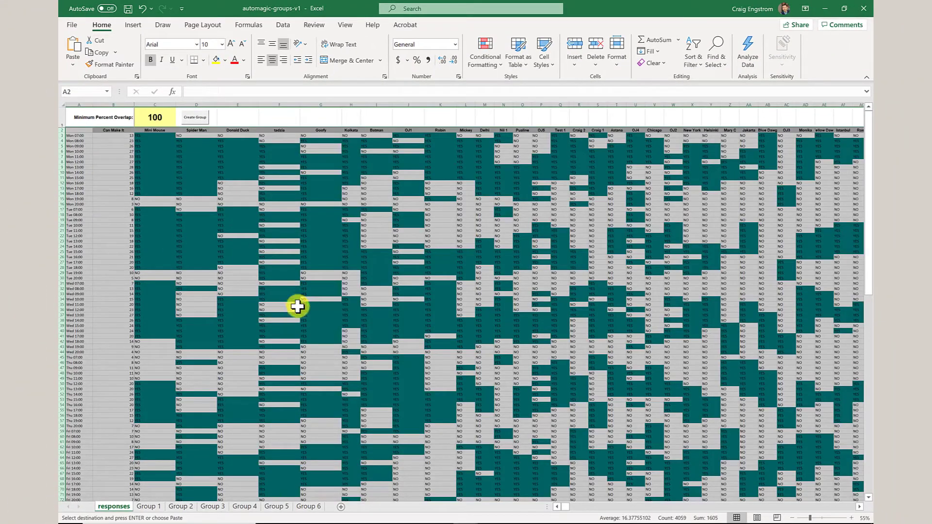
scroll(297, 307, down, 10)
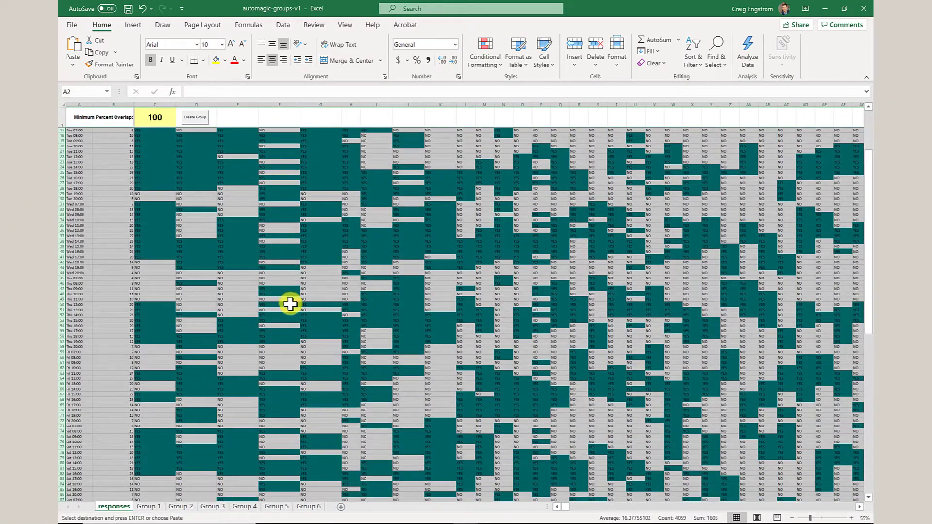
scroll(291, 307, down, 6)
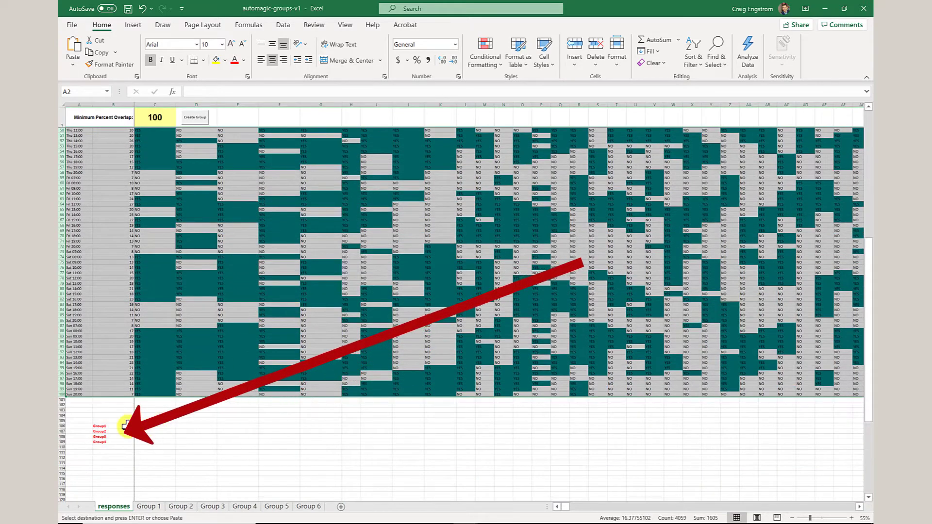
click(120, 427)
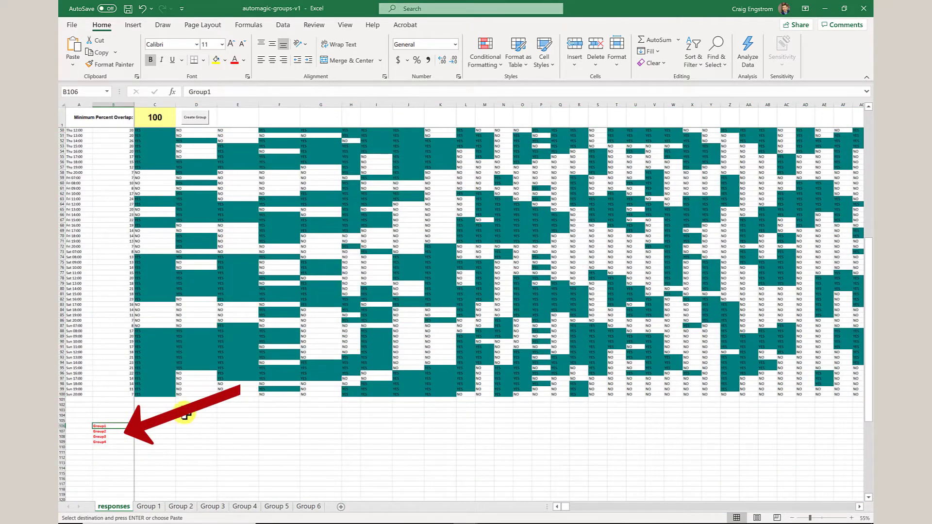
scroll(185, 413, up, 6)
scroll(186, 412, up, 10)
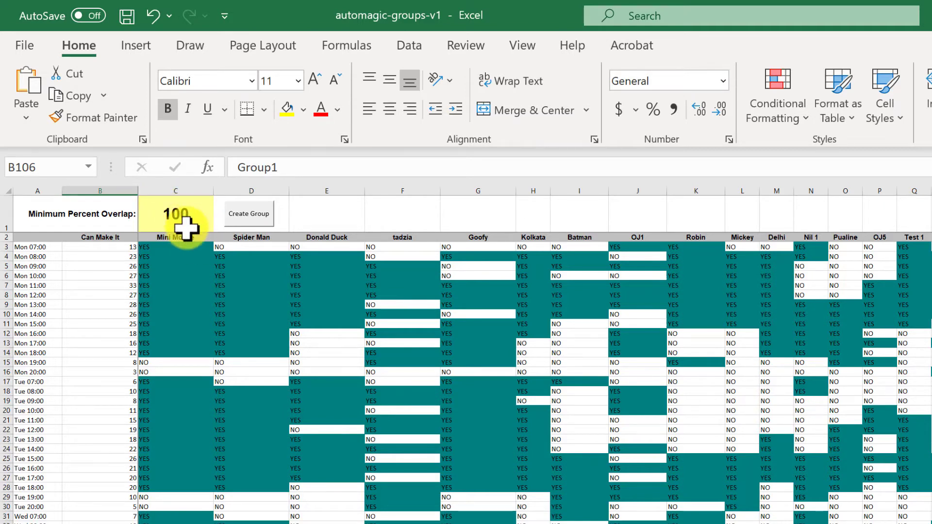
- Unfreeze the existing panes and freeze the responses sheet above row 3, so that rows 1 and 2 stay in view
click(6, 238)
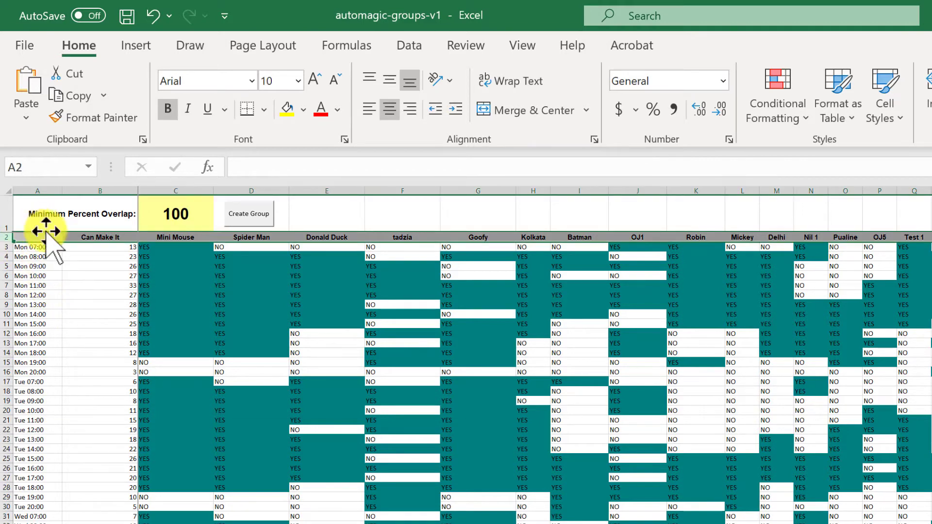
click(6, 247)
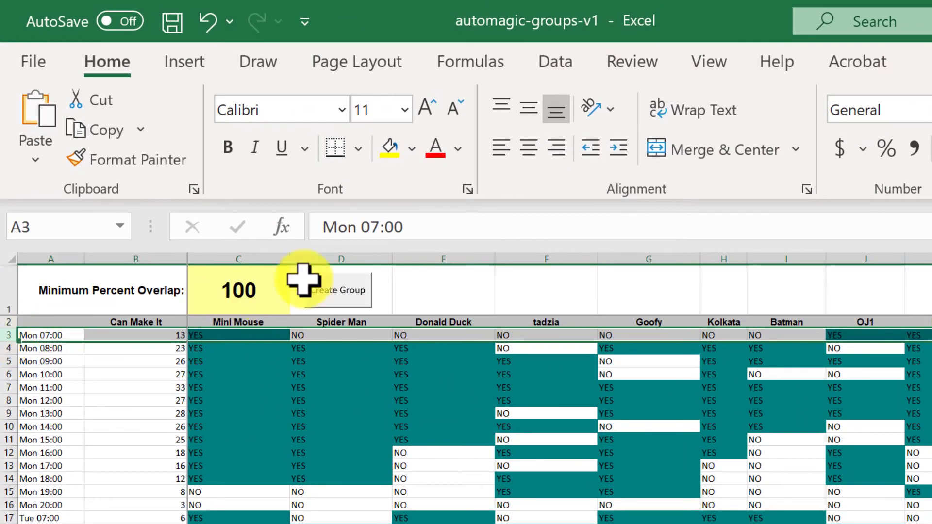
click(723, 54)
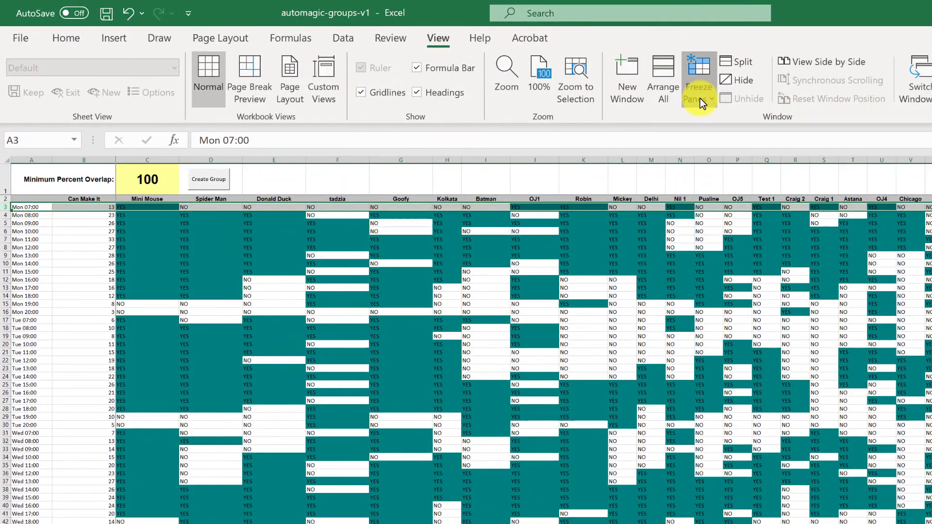
click(720, 97)
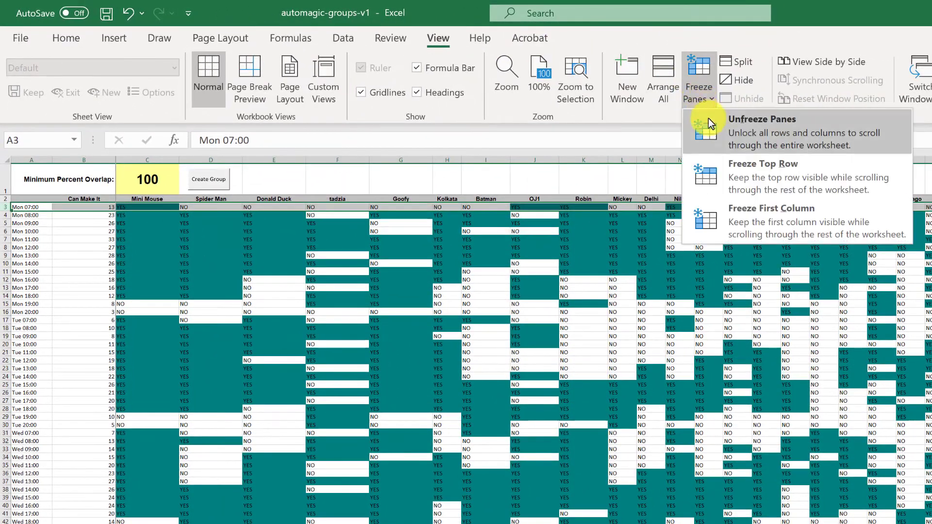
click(747, 171)
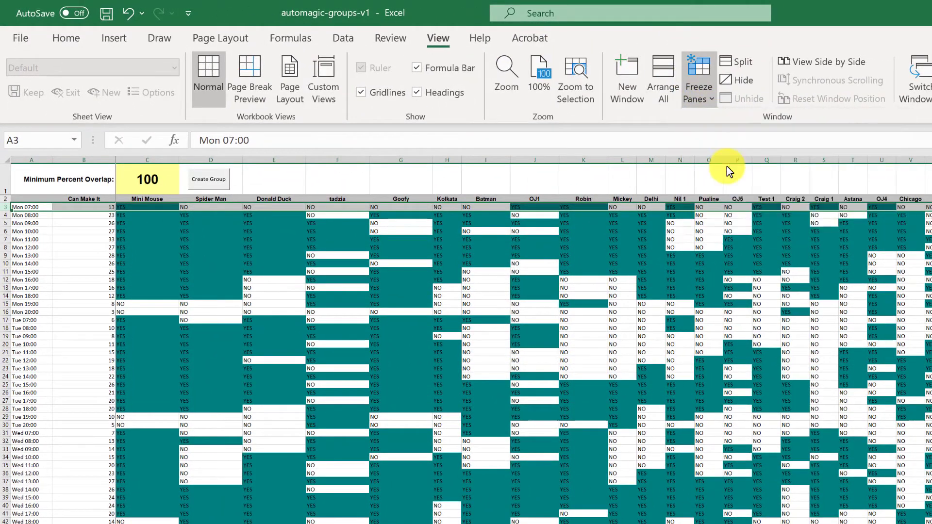
click(713, 95)
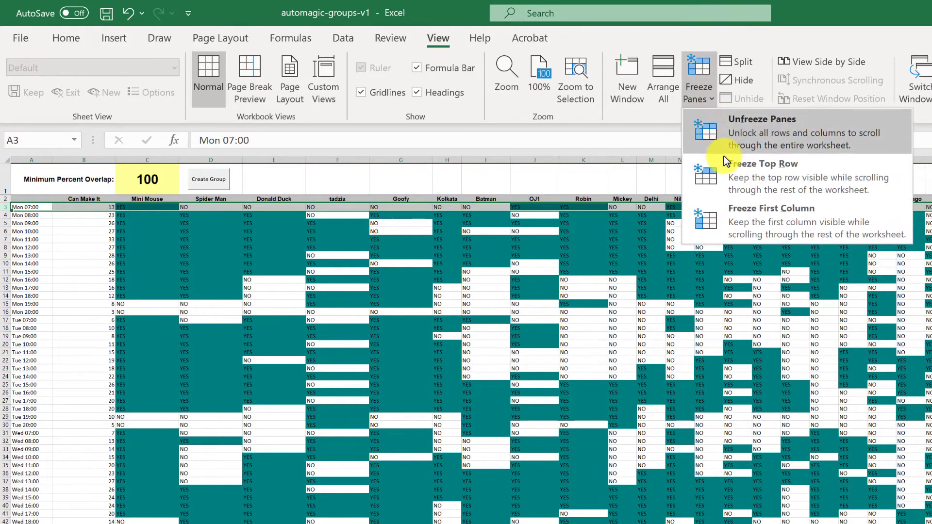
click(747, 137)
click(707, 101)
click(713, 126)
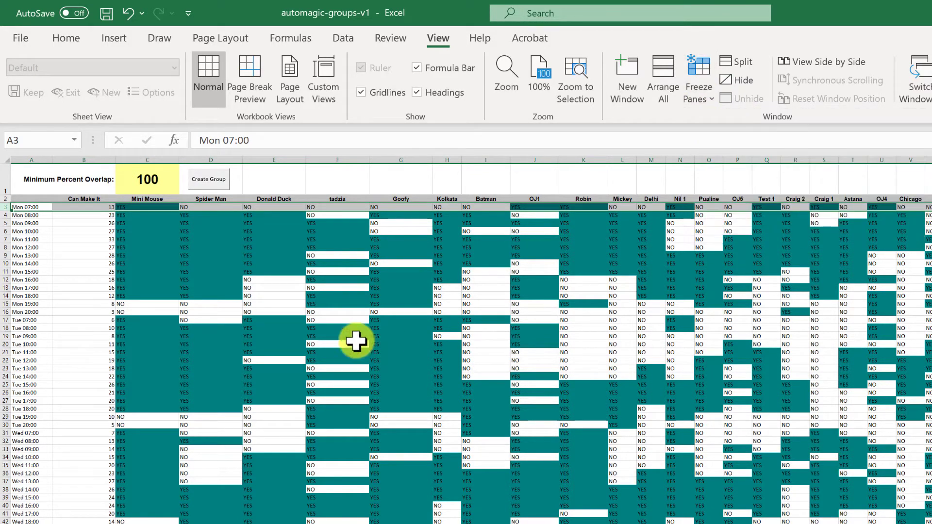
- Create the groups with the minimum percent overlap at 100 and examine the group list below the availability grid
click(264, 353)
scroll(264, 351, down, 6)
scroll(264, 352, down, 9)
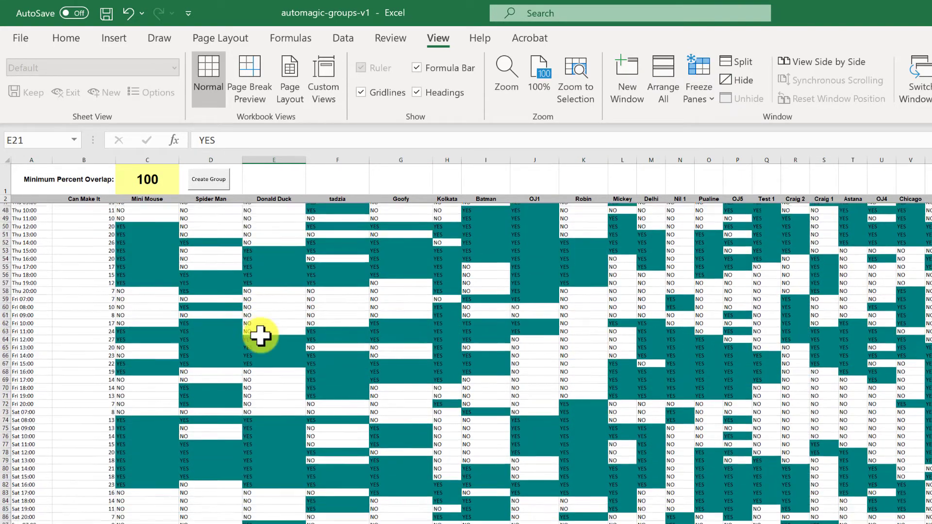
scroll(260, 335, down, 7)
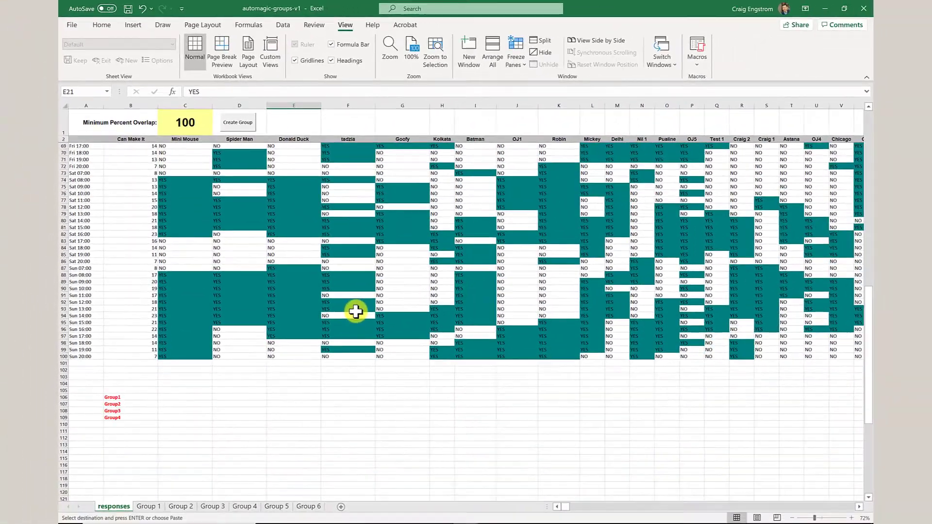
scroll(353, 311, down, 3)
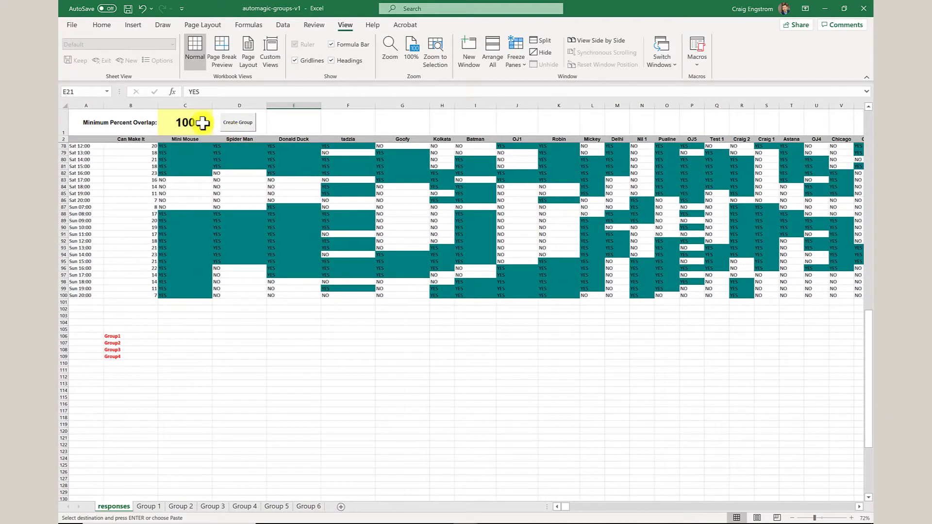
click(240, 125)
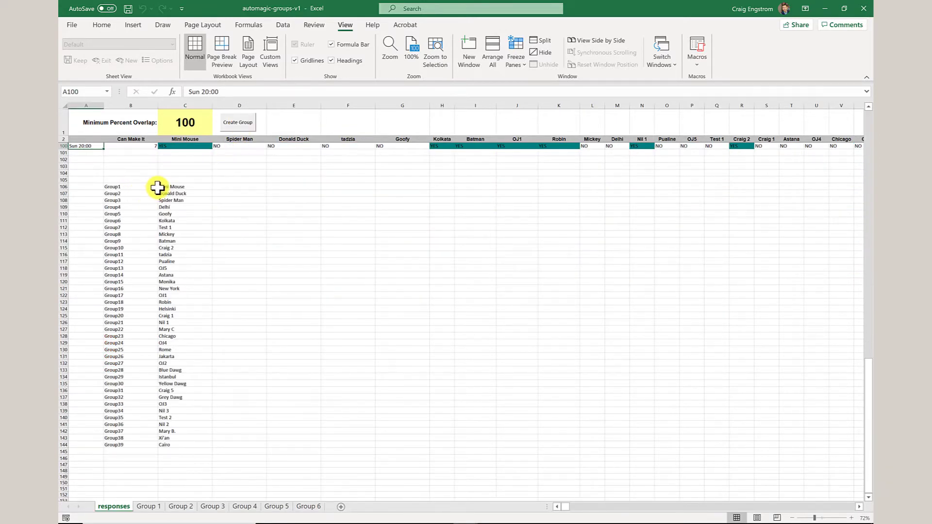
click(179, 186)
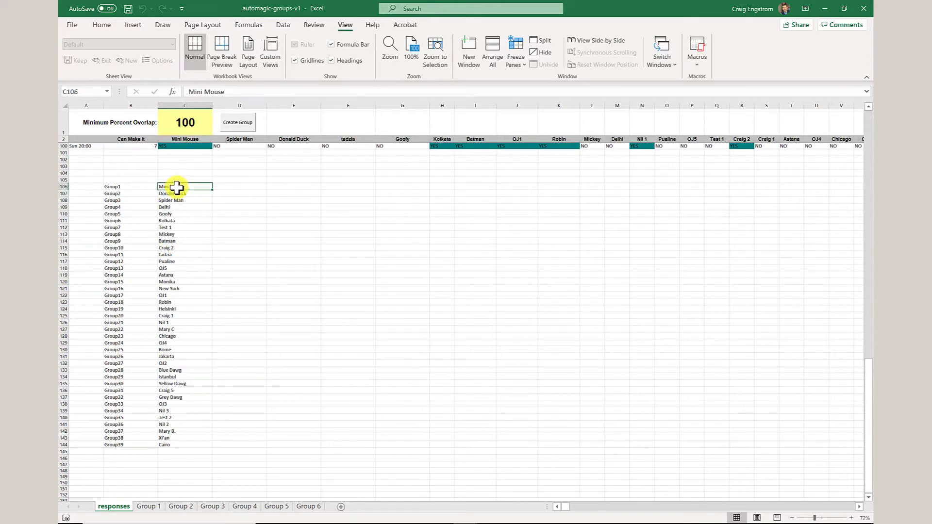
- Set the minimum percent overlap to 60 and create the groups again
scroll(212, 192, up, 17)
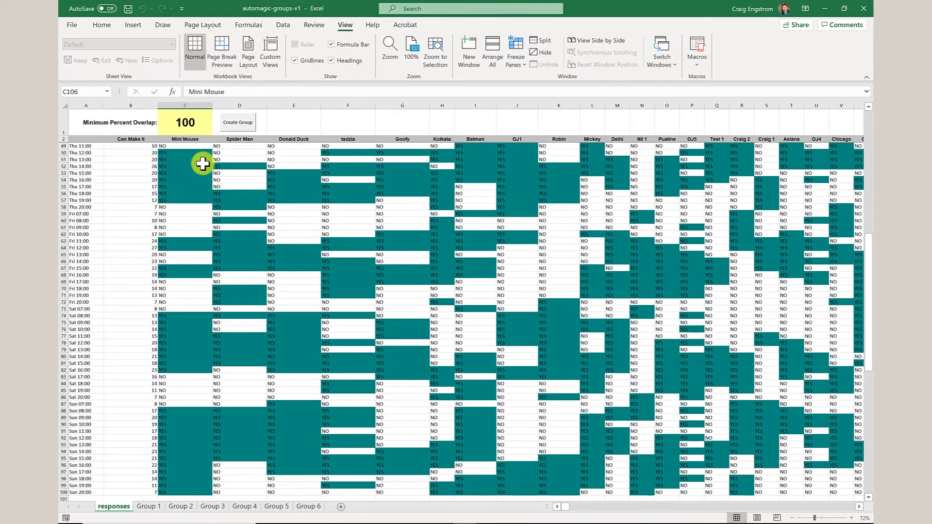
click(196, 119)
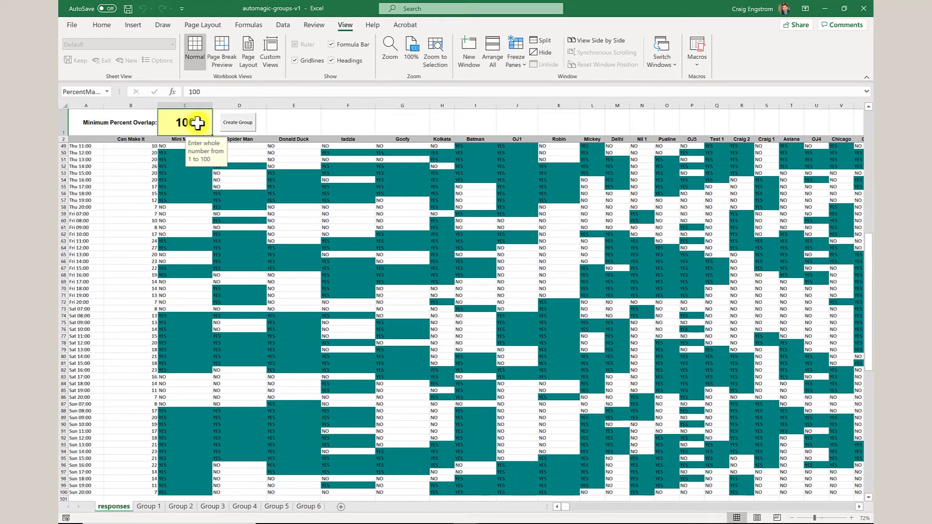
text(60)
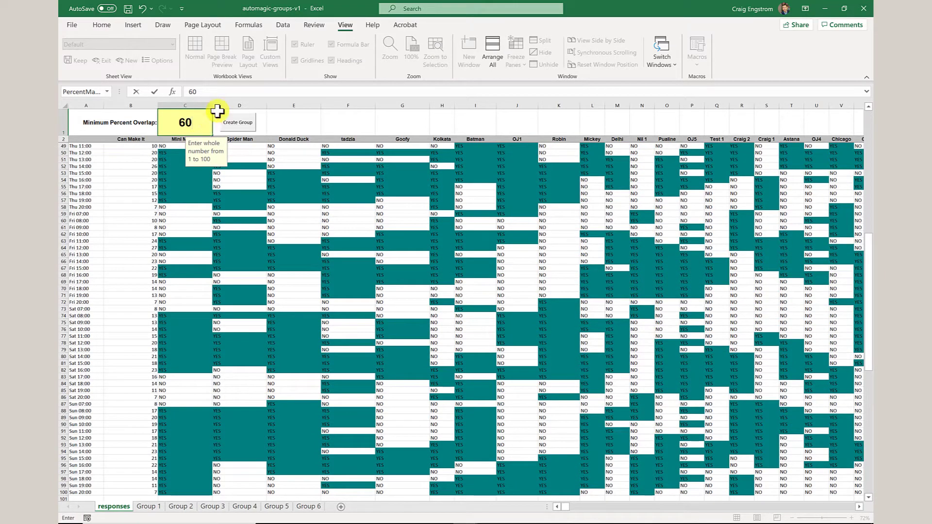
click(234, 120)
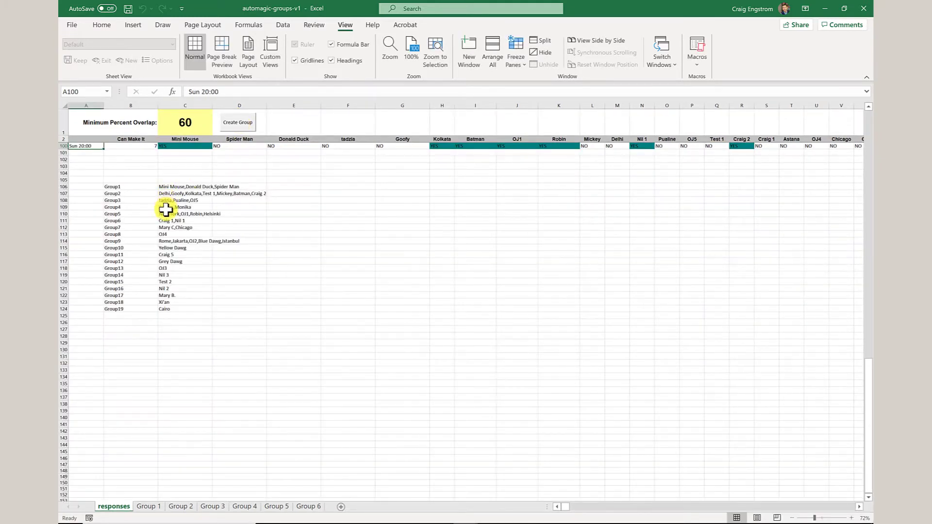
- Examine the members listed for Group1 in cell C106 of the responses sheet
click(817, 519)
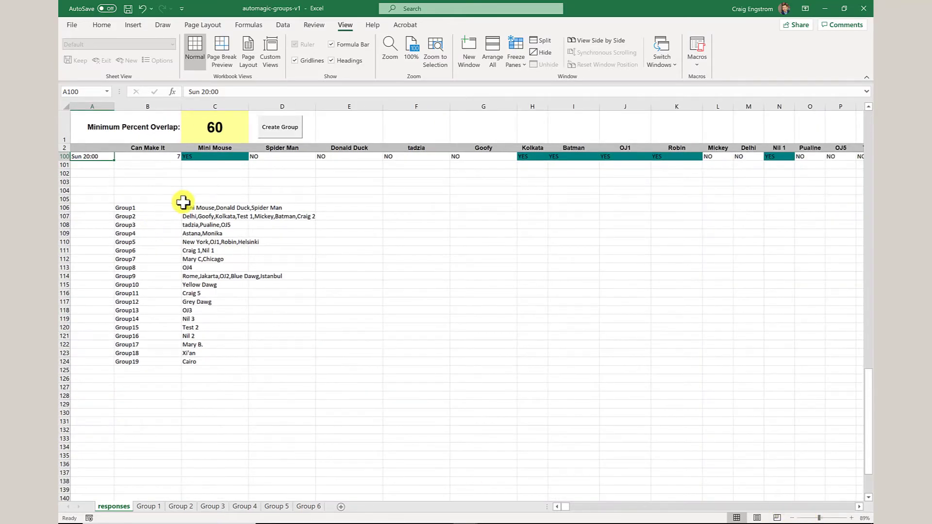
click(197, 209)
click(178, 207)
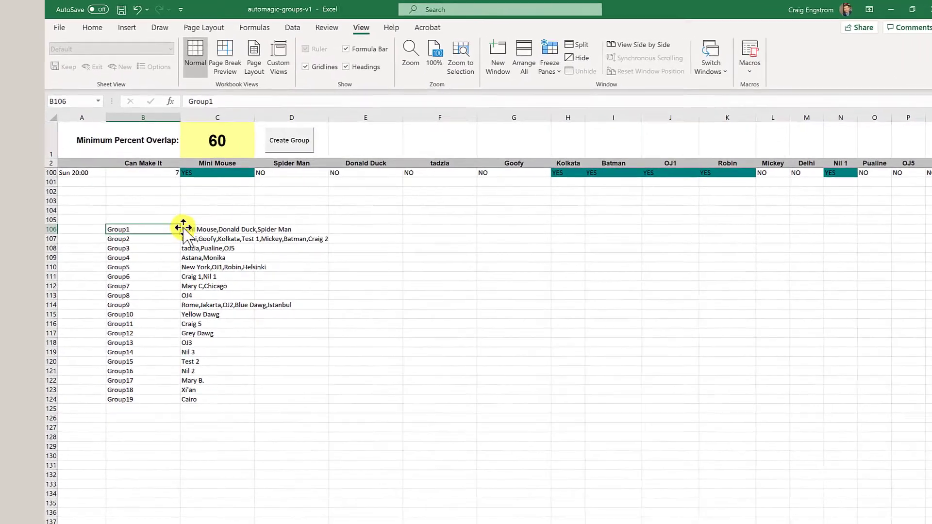
click(188, 208)
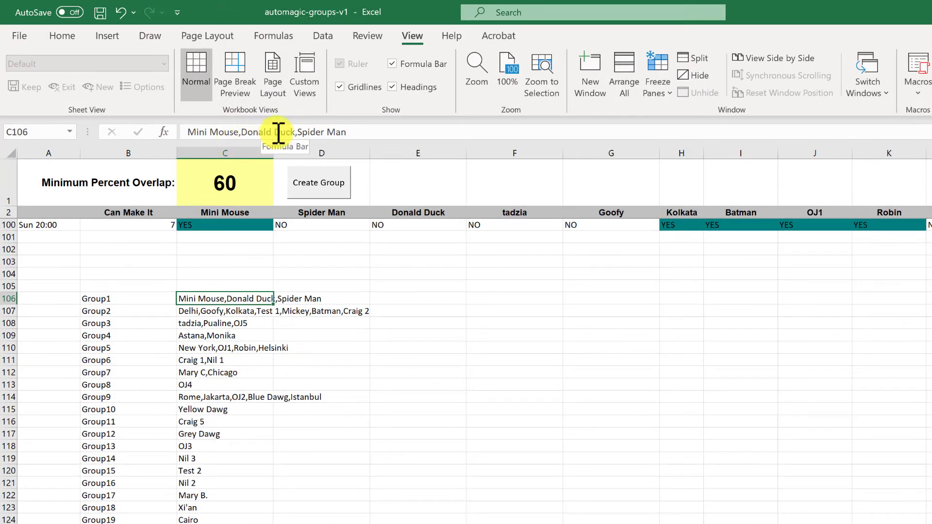
click(316, 135)
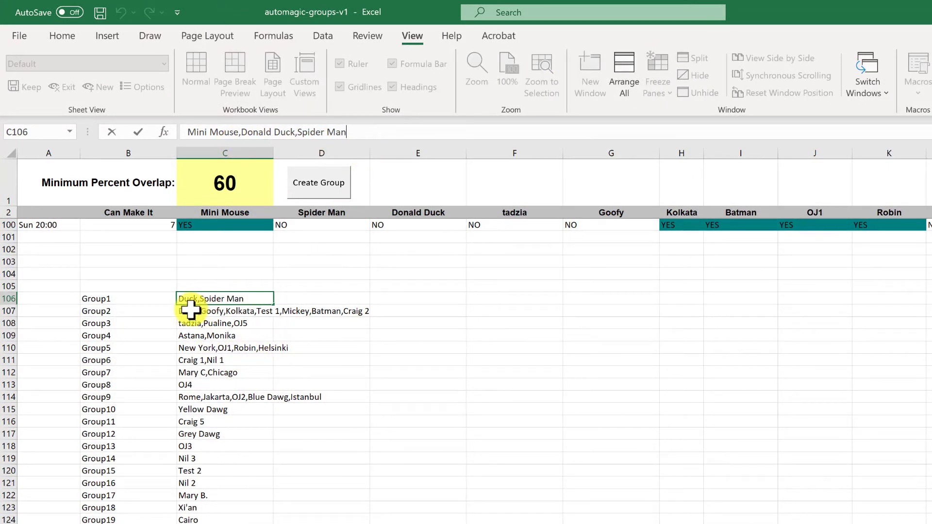
- Check the members listed for Group5 in cell C110, leaving the cell content as it is
click(190, 348)
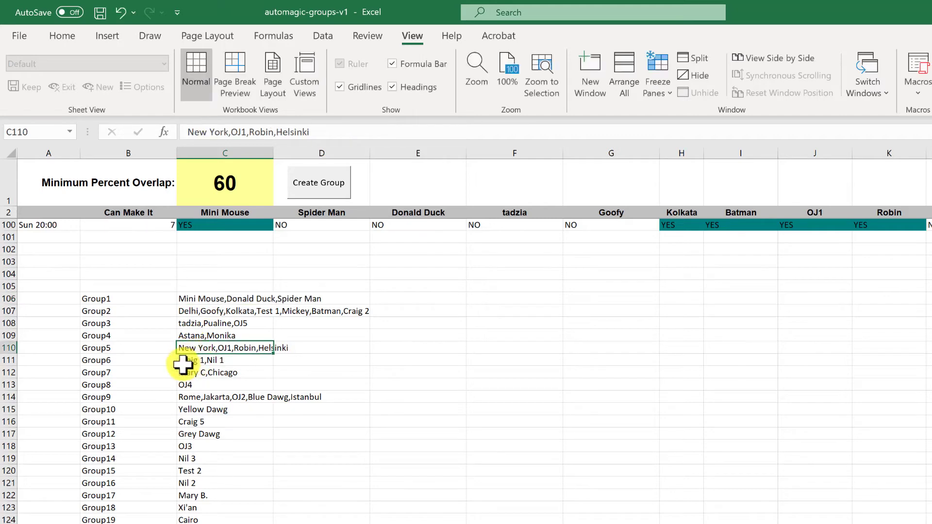
click(208, 132)
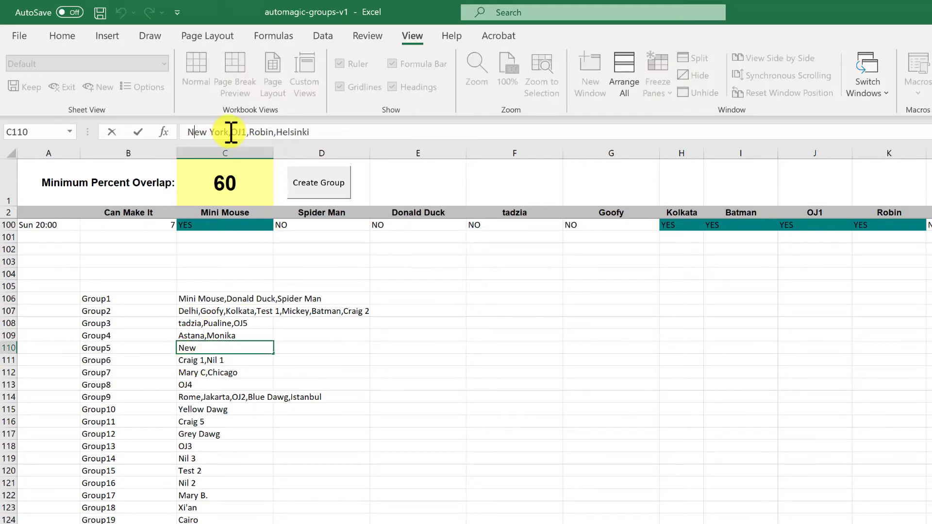
click(262, 135)
click(304, 131)
click(254, 352)
key(Escape)
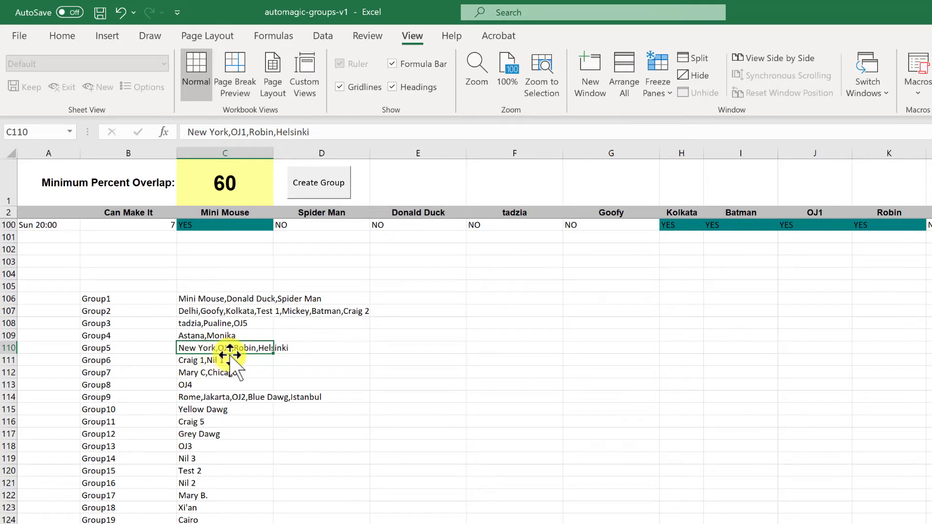
- Search the responses sheet for "new york" and examine the availability down that column
key(ctrl+f)
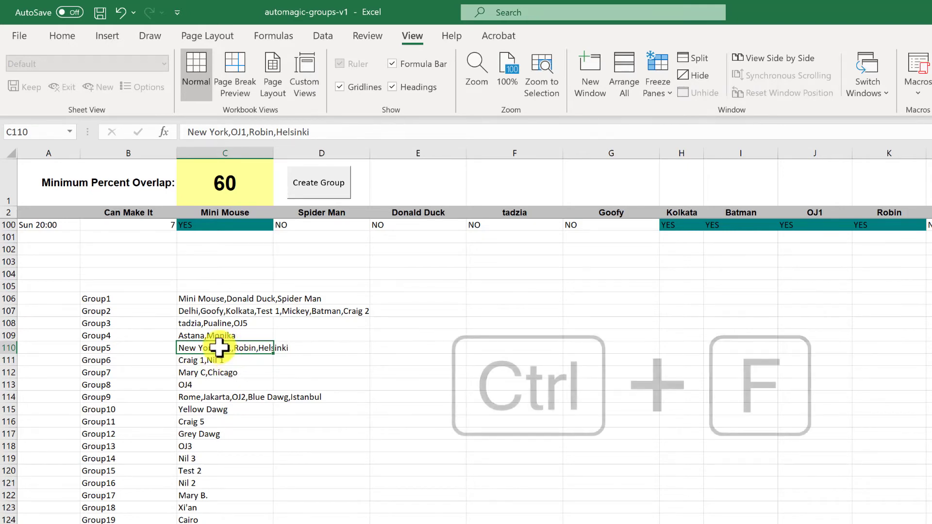
text(new york)
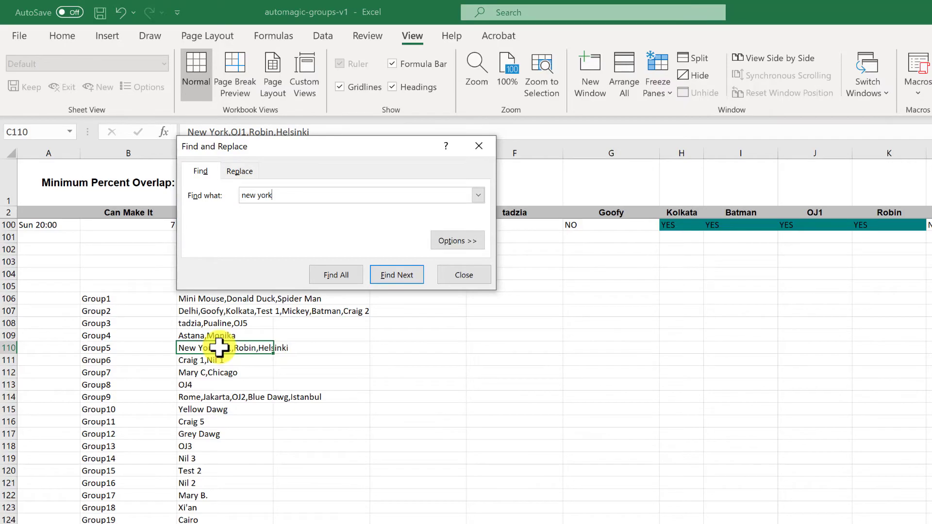
key(Return)
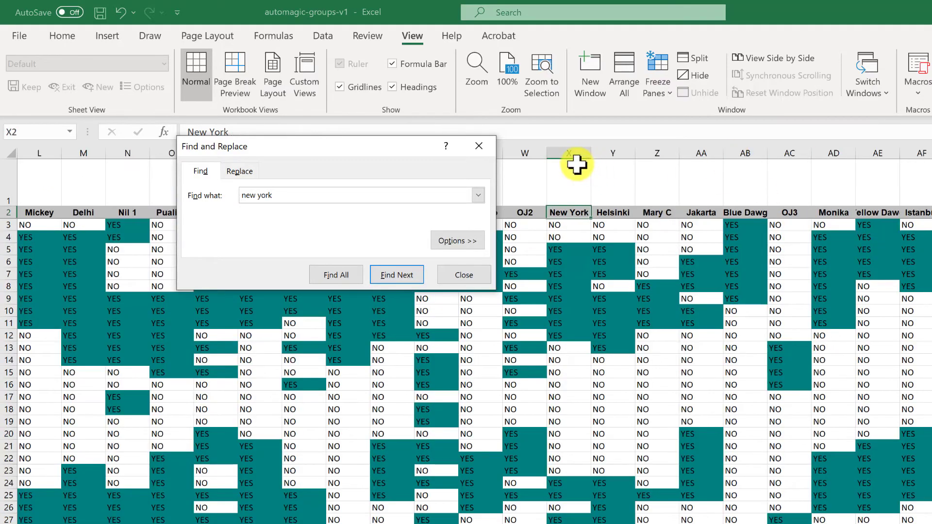
click(576, 147)
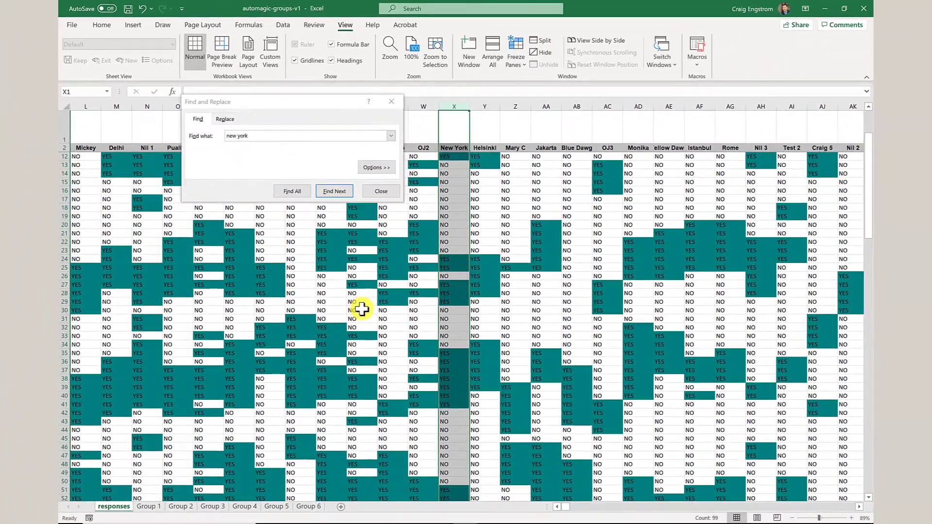
scroll(443, 477, down, 6)
scroll(367, 332, down, 18)
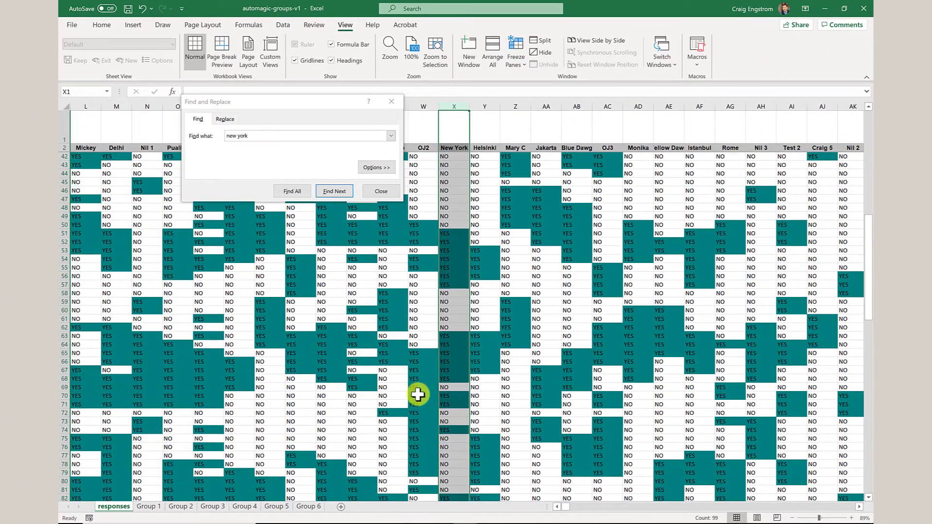
scroll(415, 389, down, 1)
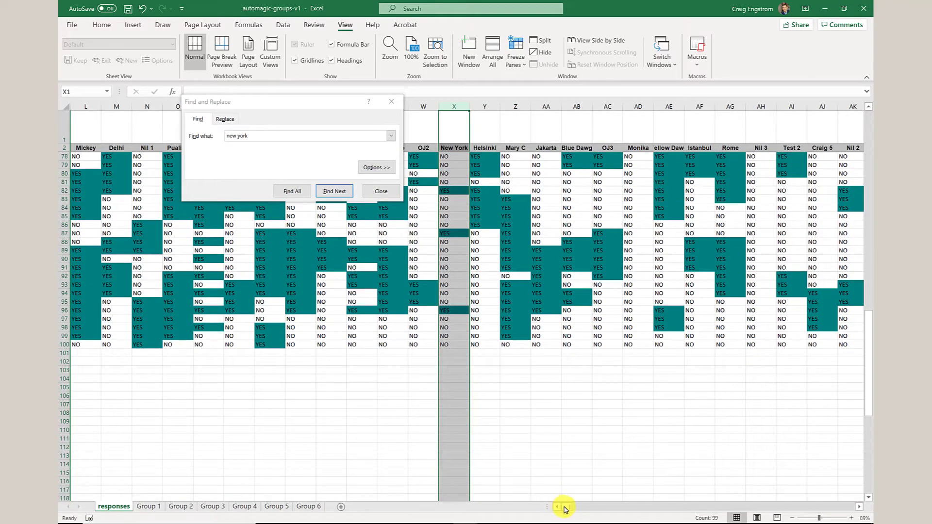
- Return to the group list and recheck which members belong with New York in Group5
drag(563, 507, 552, 510)
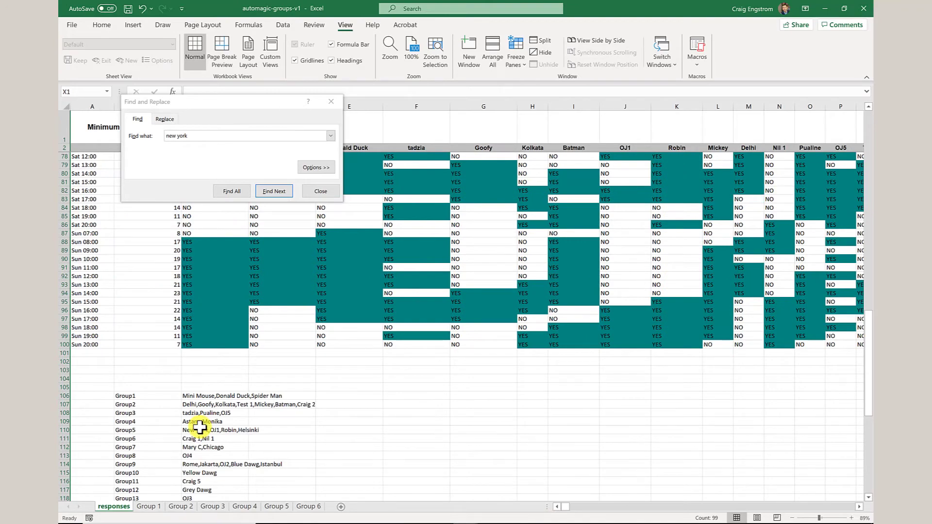
scroll(199, 427, down, 2)
click(203, 379)
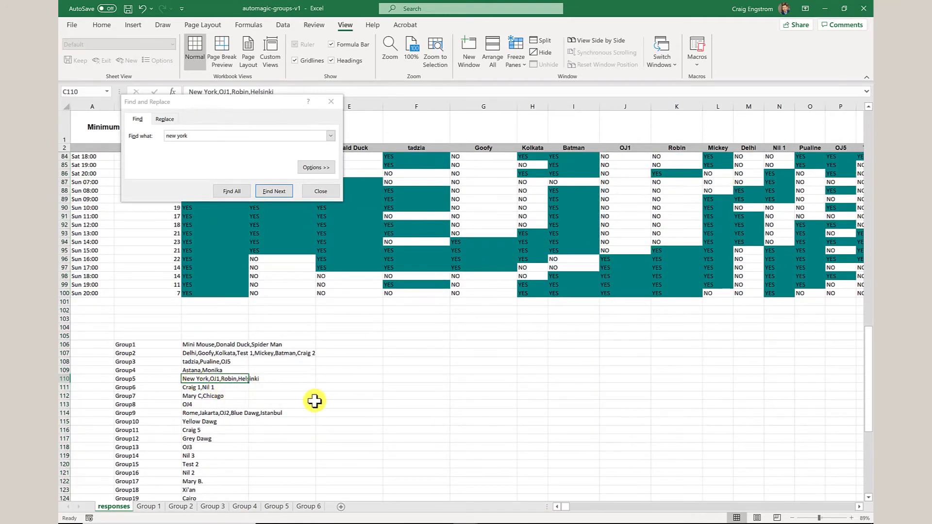
scroll(762, 388, up, 11)
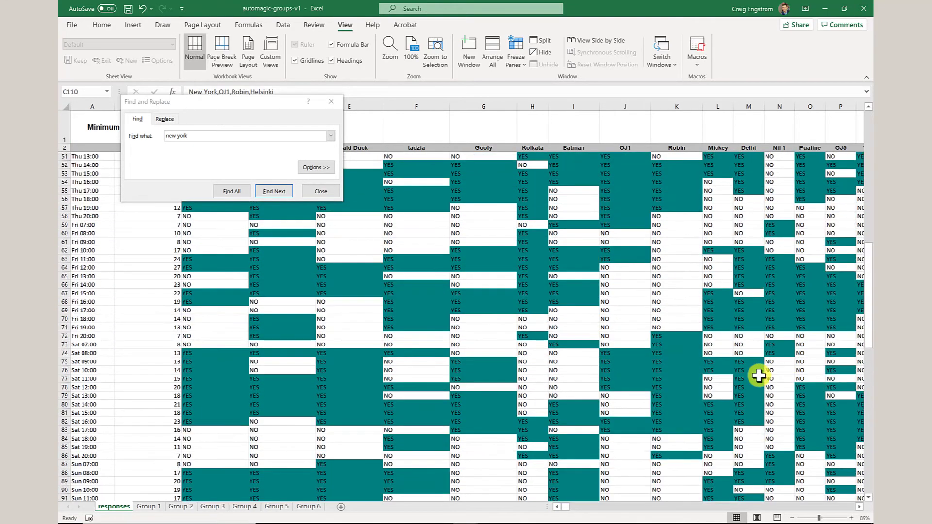
- Find the New York column again and move it with the adjacent Helsinki column to columns A and B of the Group 1 sheet
click(274, 191)
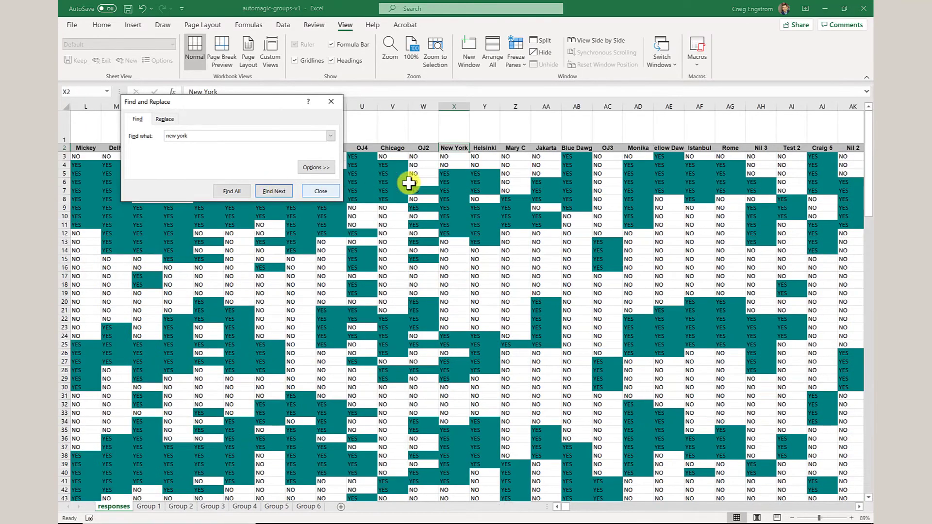
drag(462, 103, 482, 107)
right_click(482, 106)
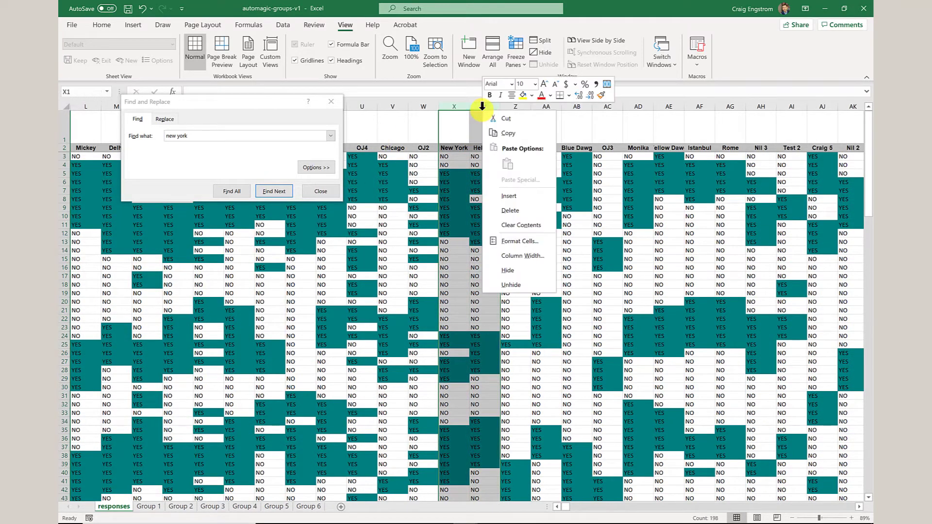
click(505, 122)
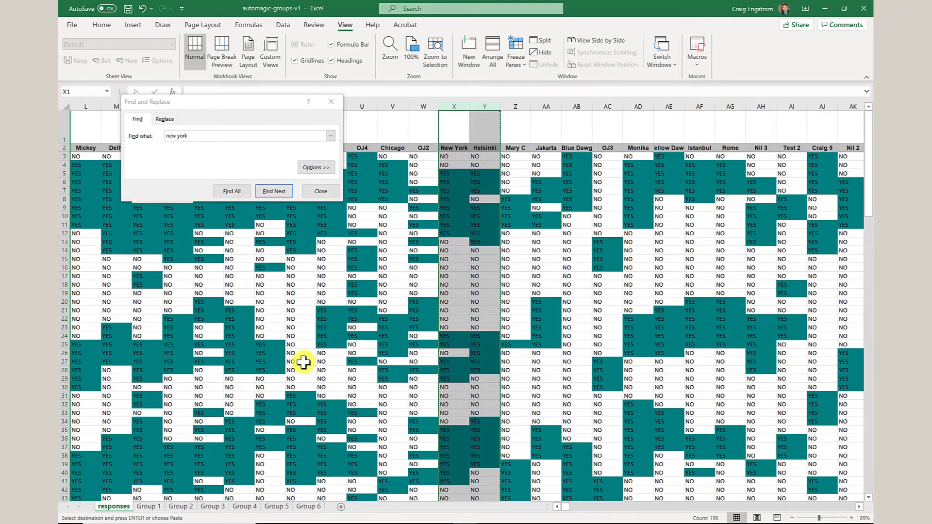
click(163, 508)
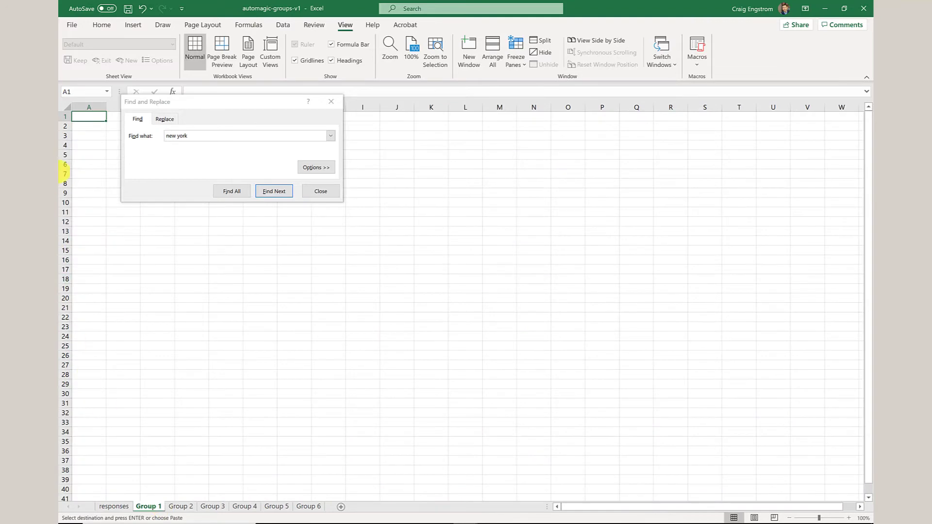
click(332, 102)
key(ctrl+v)
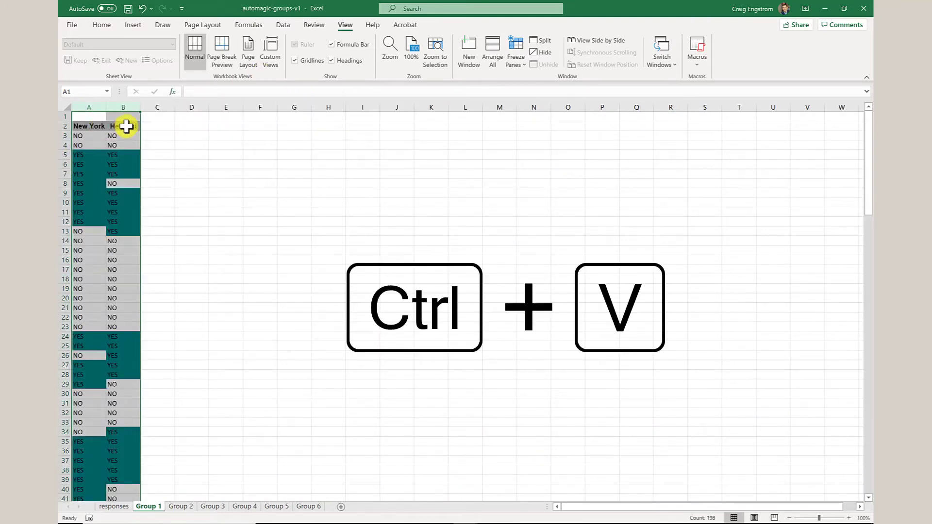
- Compare the New York and Helsinki availability on the Group 1 sheet for shared YES times
click(125, 127)
click(117, 204)
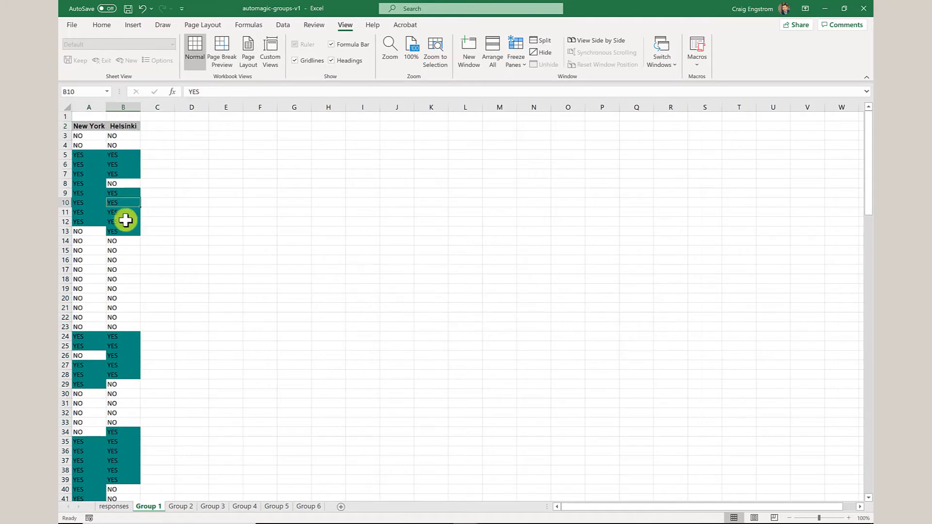
click(109, 347)
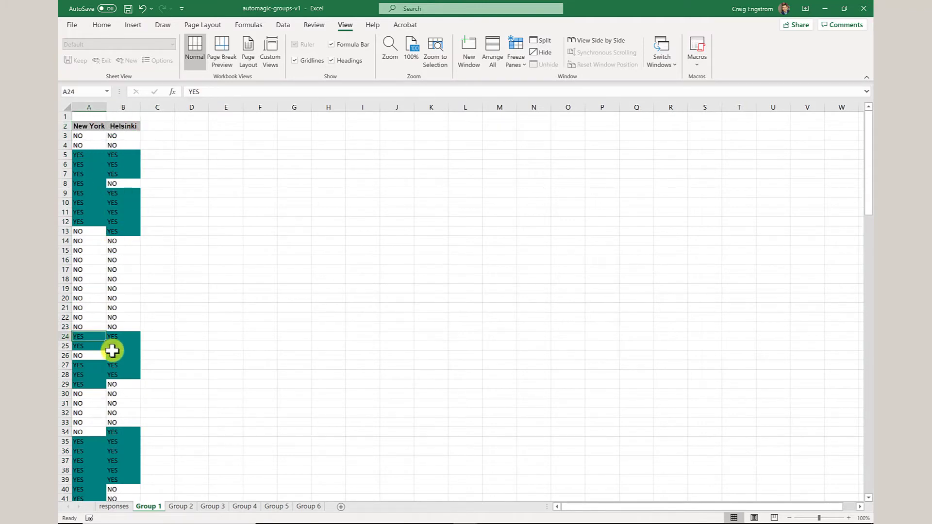
click(99, 461)
scroll(100, 456, down, 2)
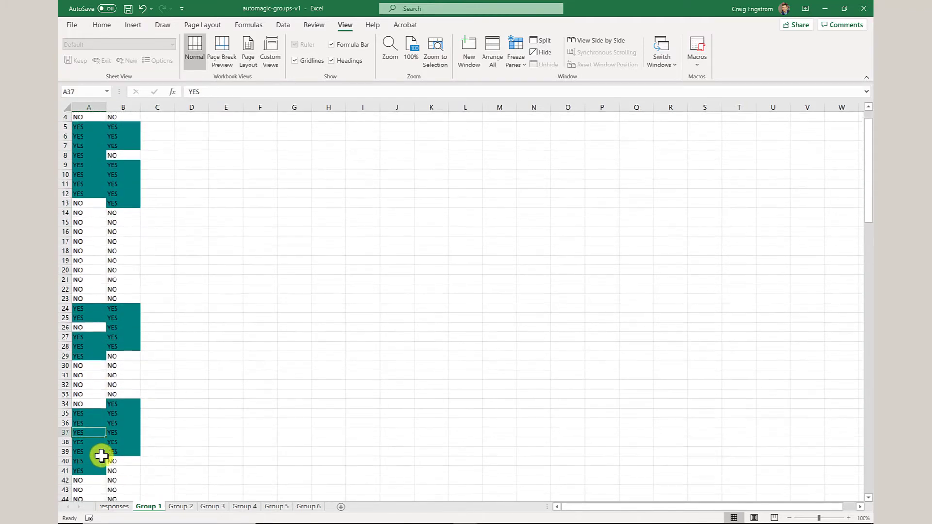
- Go back to the responses sheet and look up the remaining Group5 members in cell C110
click(114, 507)
scroll(258, 357, down, 8)
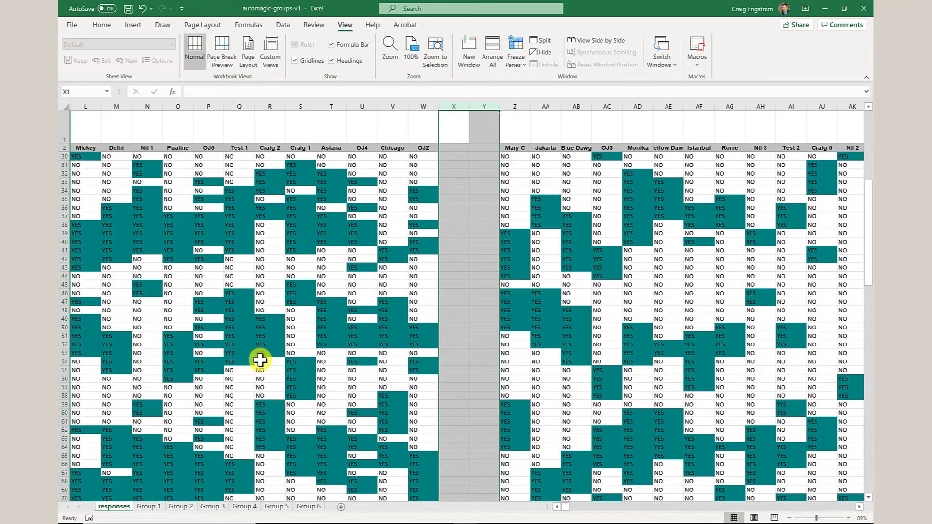
scroll(260, 359, down, 20)
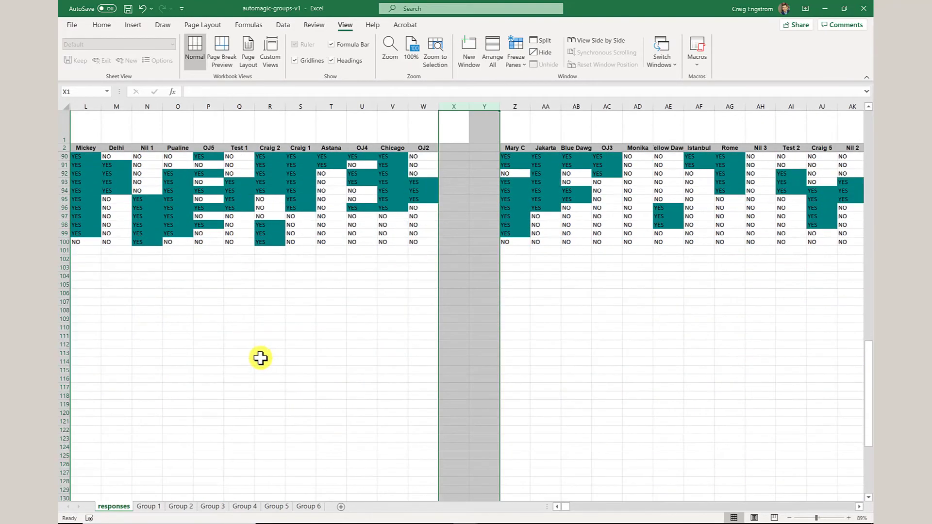
drag(559, 508, 555, 507)
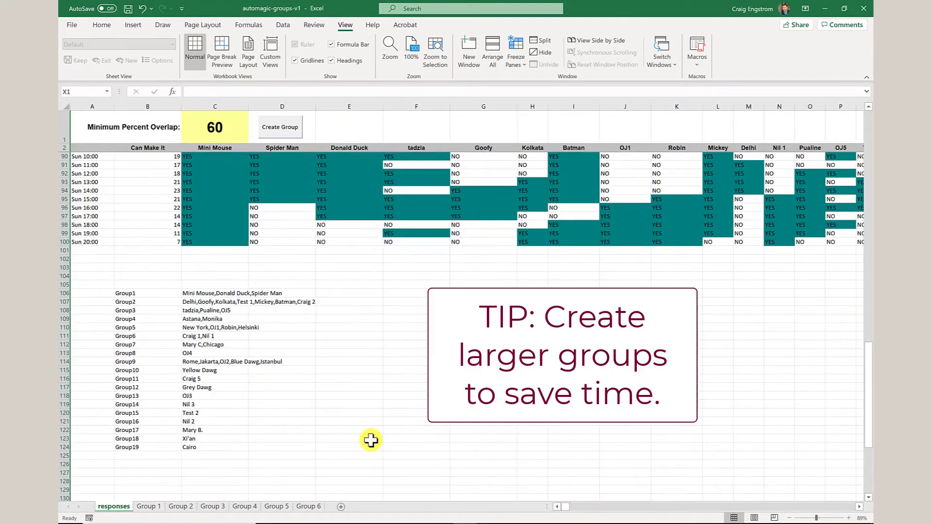
click(200, 328)
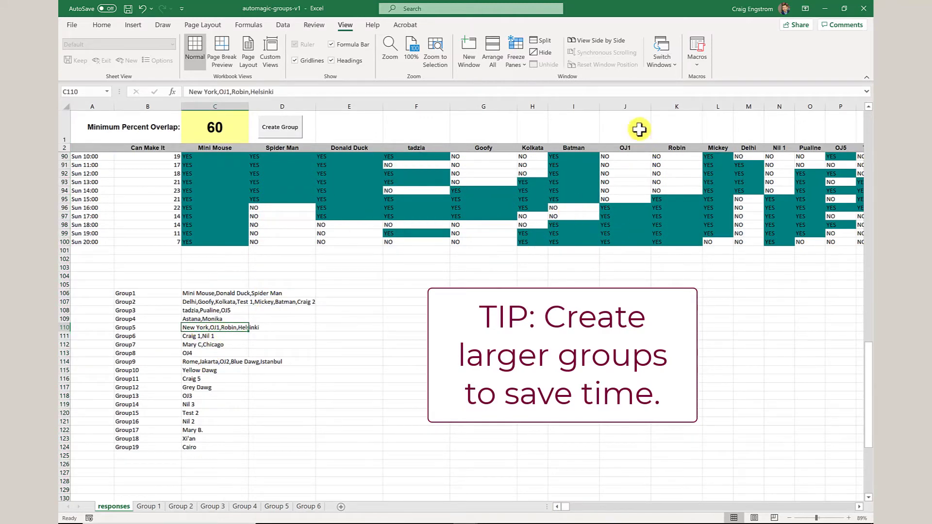
- Move the two remaining Group5 members' columns, J and K, from the responses sheet to the Group 1 sheet starting at column C
click(636, 100)
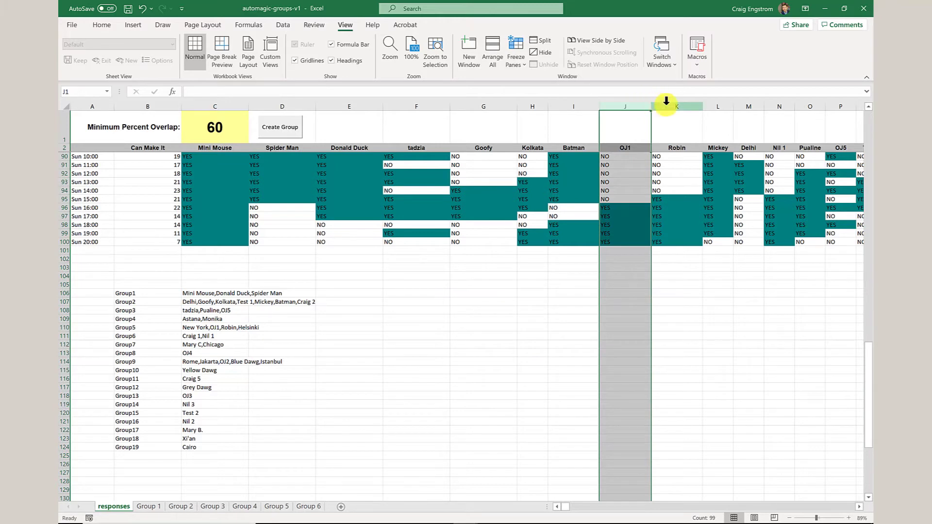
shift+click(667, 100)
key(ctrl+c)
scroll(447, 370, up, 10)
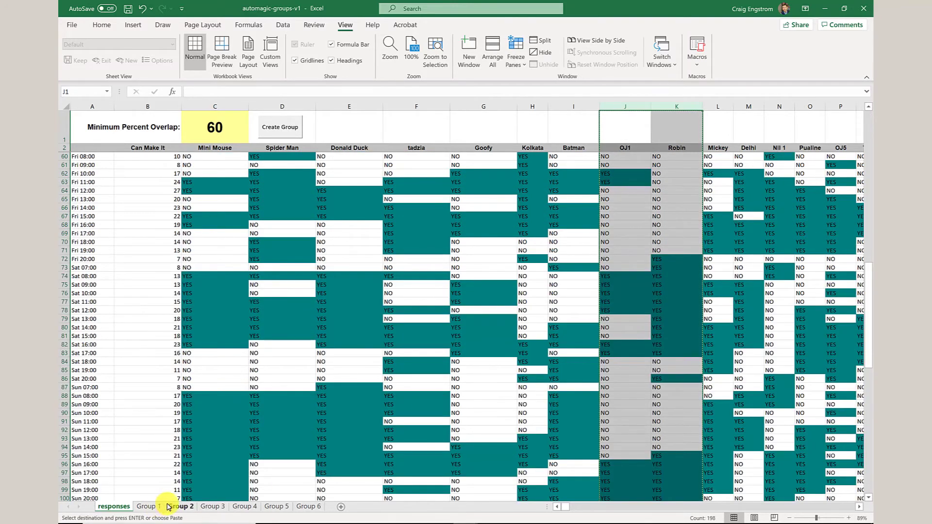
click(150, 507)
click(167, 107)
key(Return)
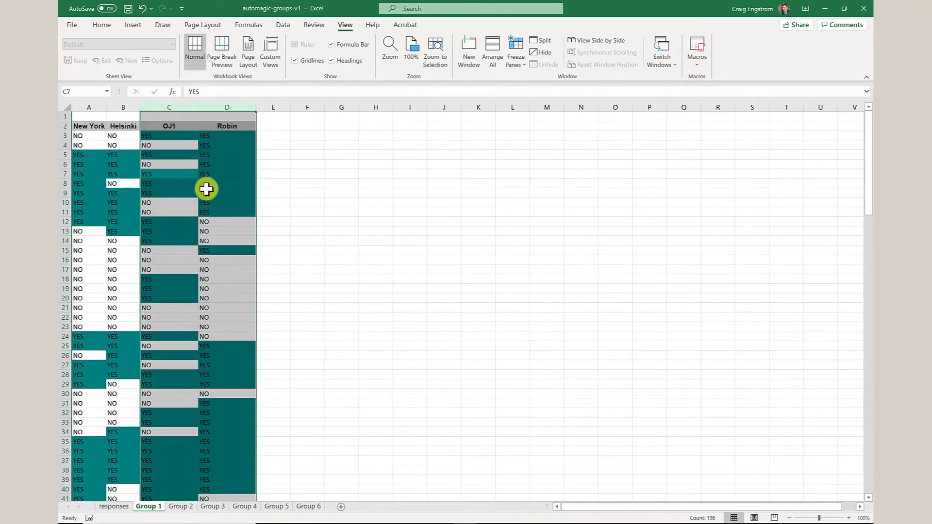
click(206, 187)
click(165, 136)
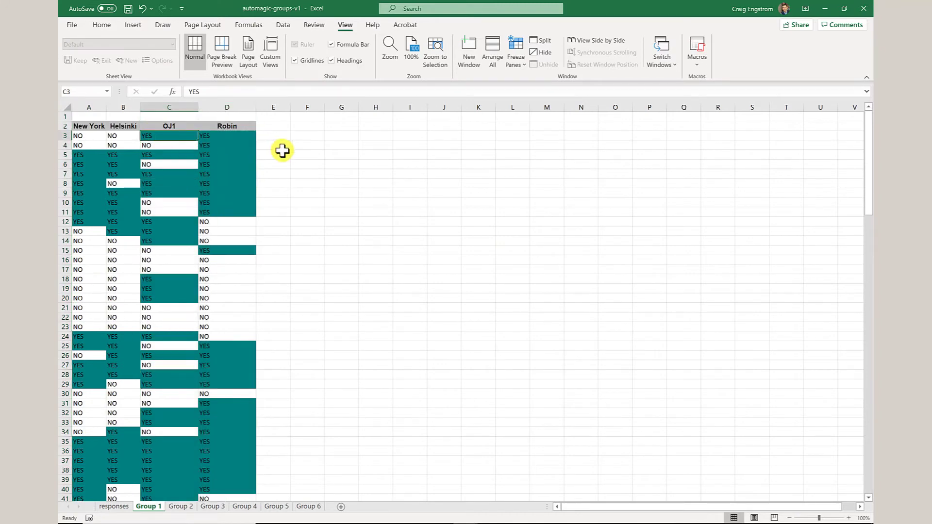
- Mark the shared availability in rows 5 and 7 of the Group 1 sheet by entering 1 in cells E5 and E7
click(280, 153)
text(1)
click(276, 174)
text(1)
click(281, 193)
drag(100, 177, 210, 174)
click(79, 154)
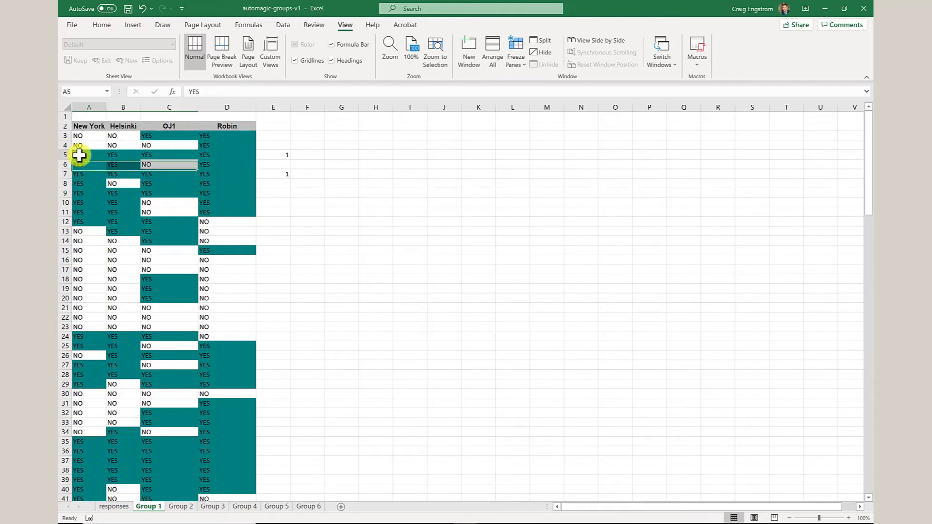
- Copy the time labels in A60:A100 of the responses sheet into a new first column on the Group 1 sheet, starting at A3
key(ctrl+Page_Up)
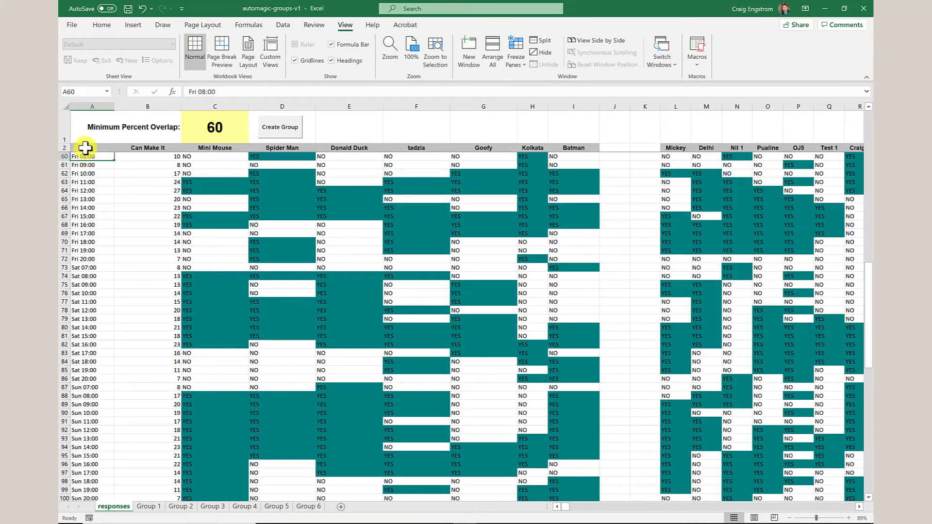
drag(85, 155, 73, 446)
key(ctrl+c)
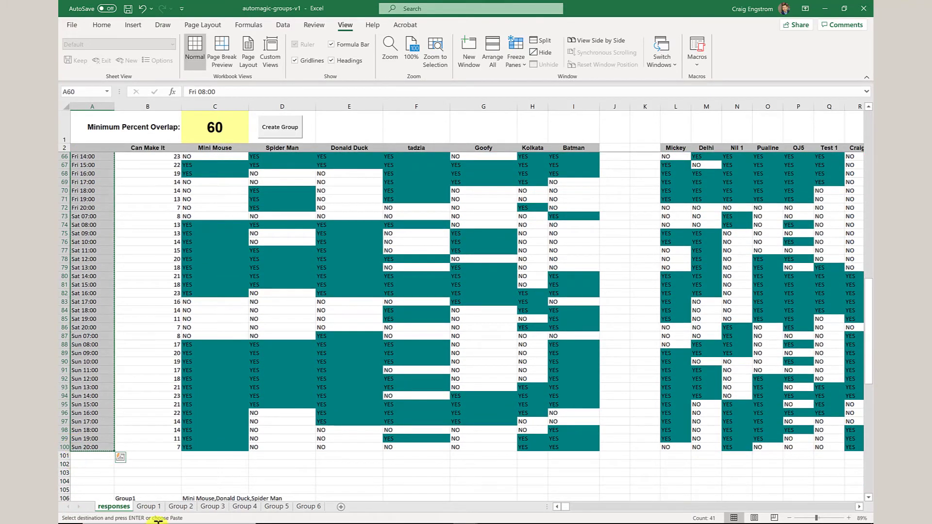
click(148, 507)
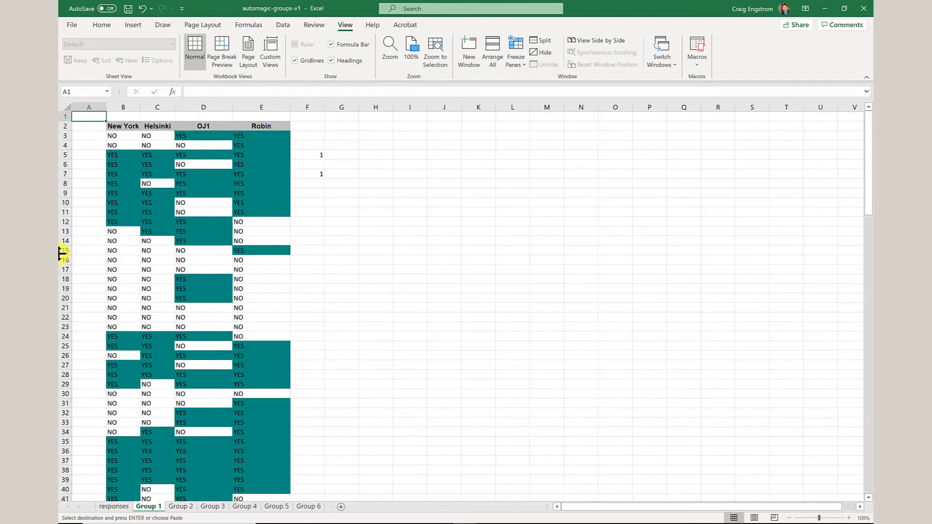
key(ctrl+v)
click(90, 136)
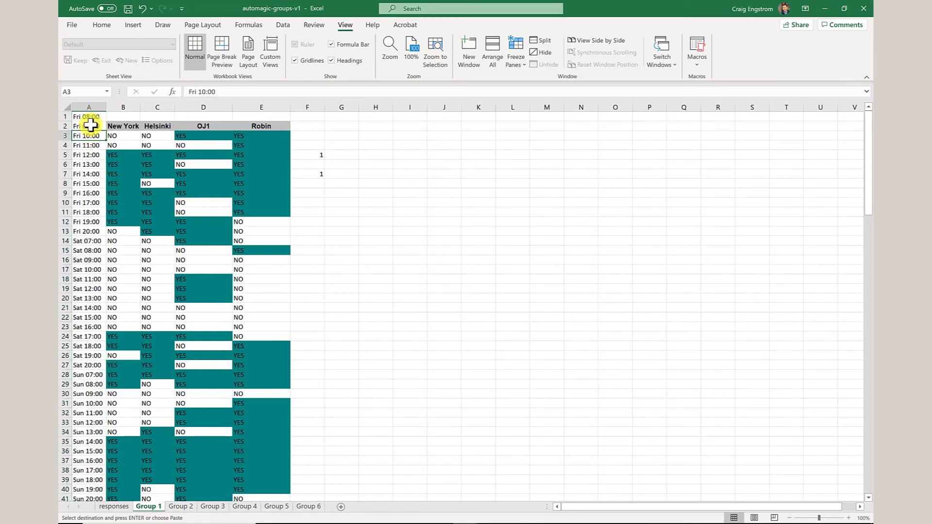
key(ctrl+z)
click(90, 136)
key(ctrl+v)
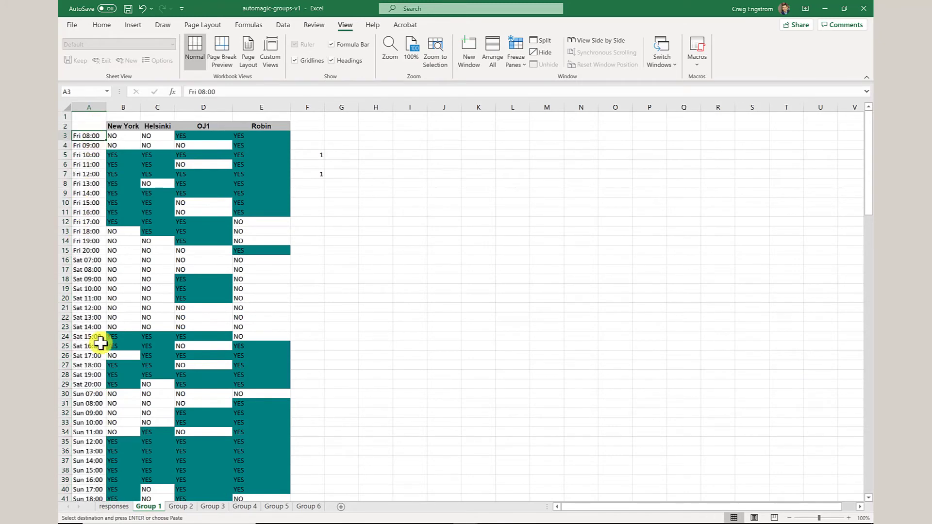
- Mark the shared Friday 14:00 and Saturday 19:00 availability on the Group 1 sheet by entering 1 in cells F9 and F28
drag(146, 155, 261, 152)
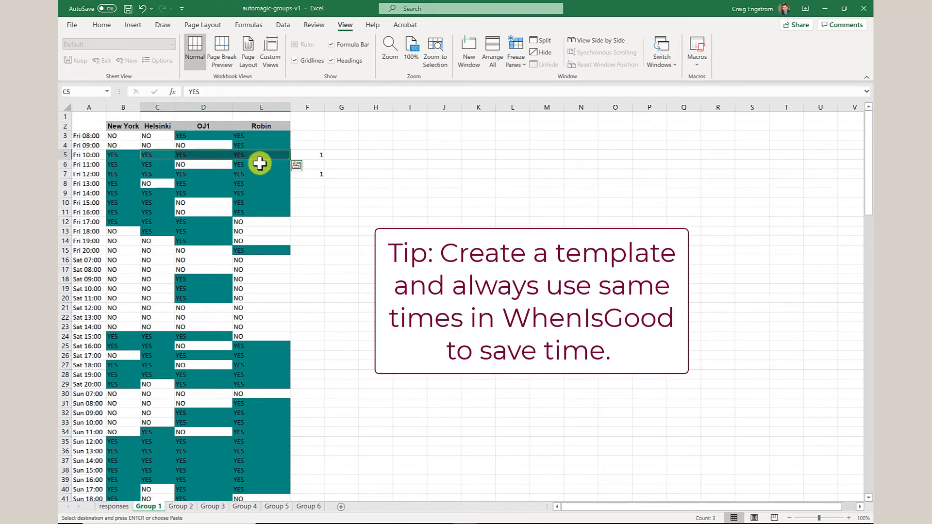
click(262, 164)
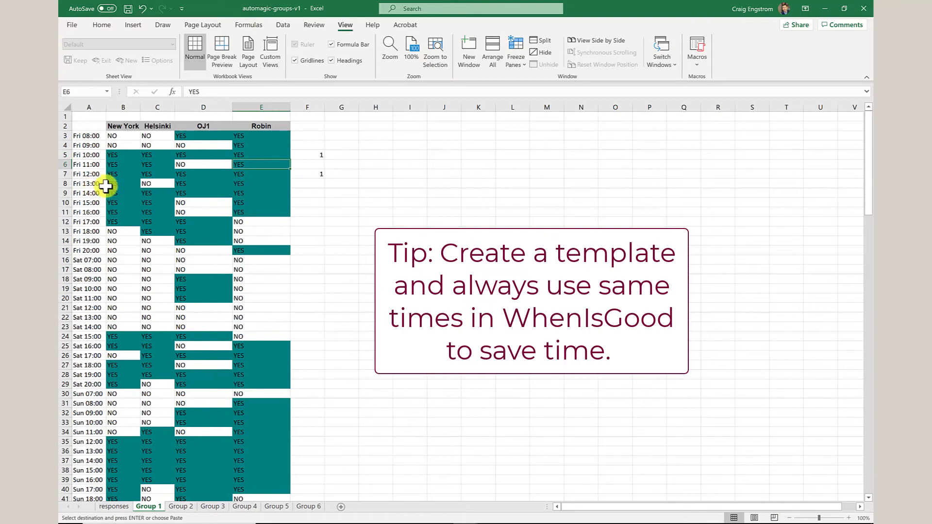
drag(141, 194, 248, 193)
click(306, 193)
key(Return)
click(306, 221)
drag(125, 375, 272, 377)
click(302, 377)
key(Return)
click(305, 404)
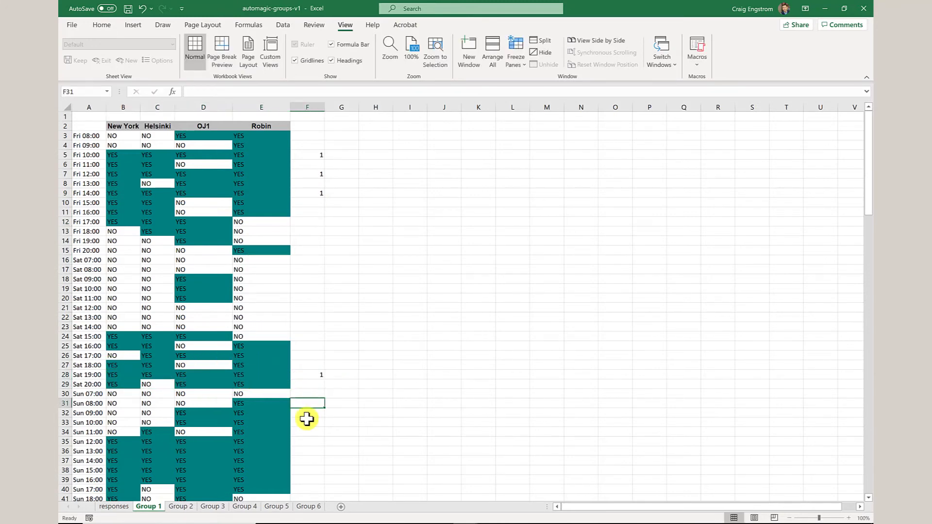
- Make the Group5 and Group9 rows, 110 and 114, bold in the group list on the responses sheet
click(114, 507)
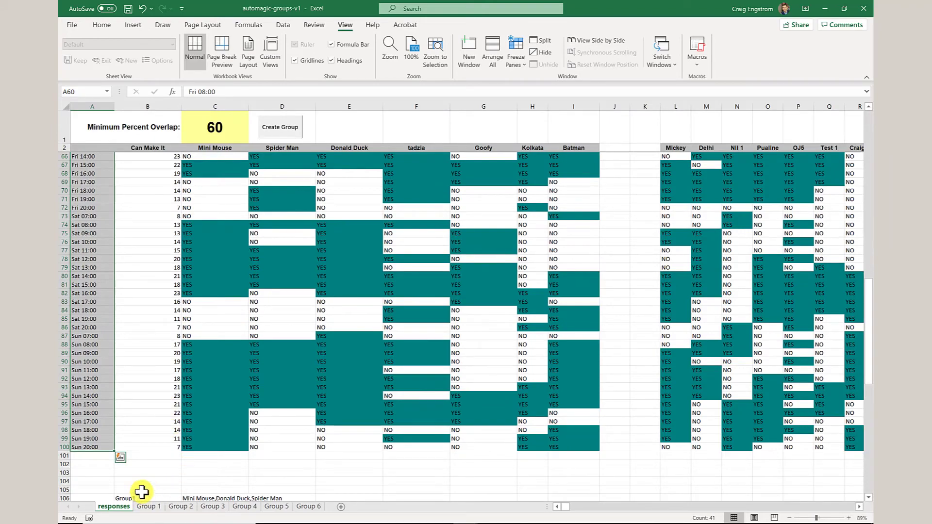
scroll(196, 395, down, 5)
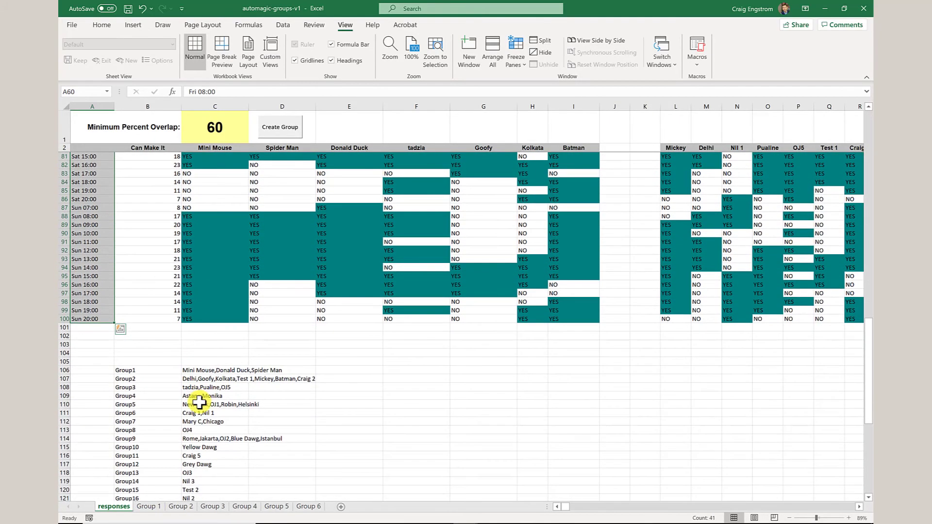
click(204, 405)
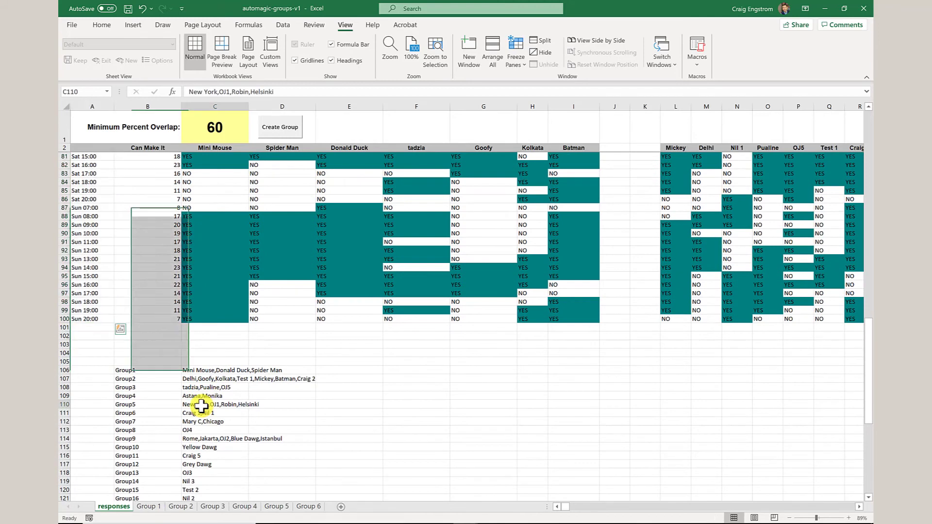
click(64, 404)
key(ctrl+b)
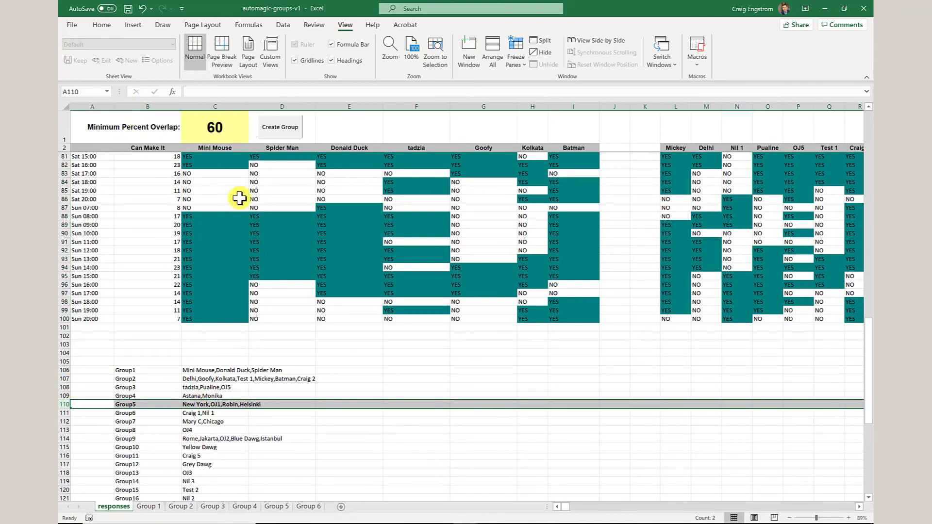
click(232, 438)
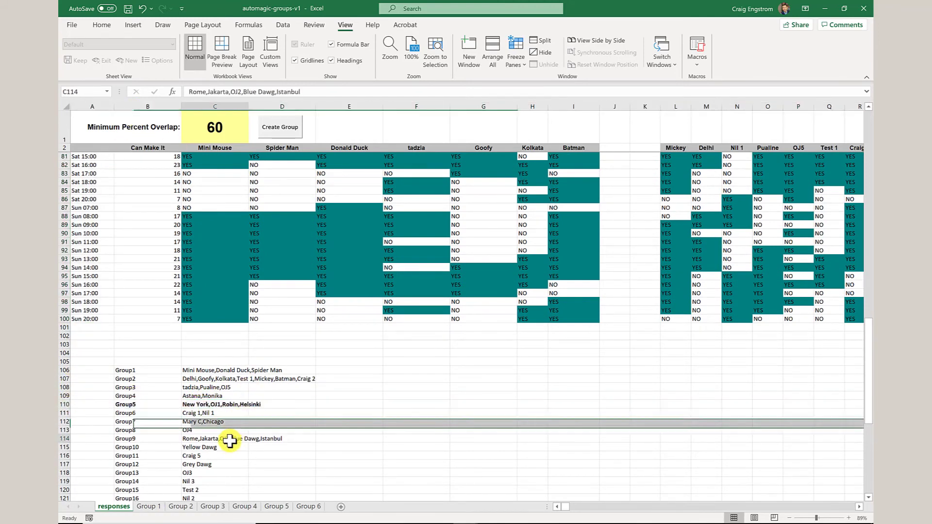
click(64, 439)
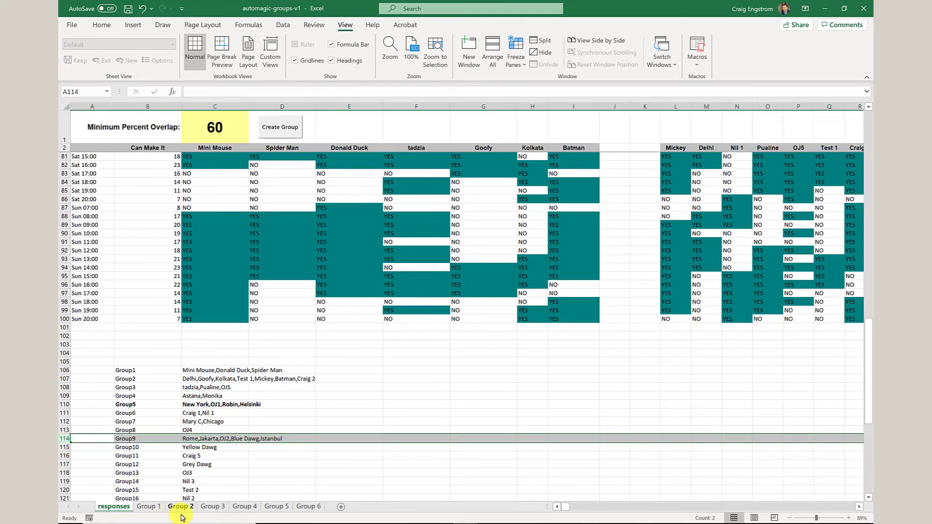
key(ctrl+b)
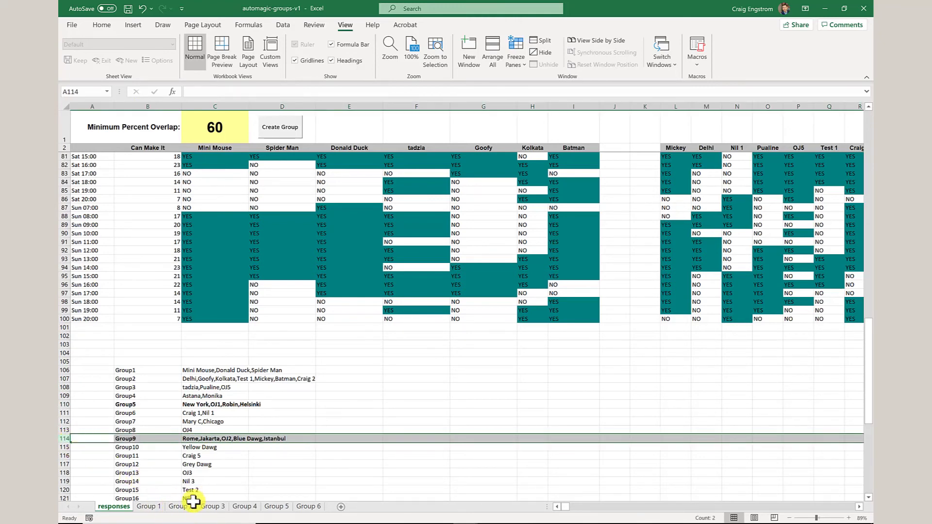
click(184, 505)
click(119, 507)
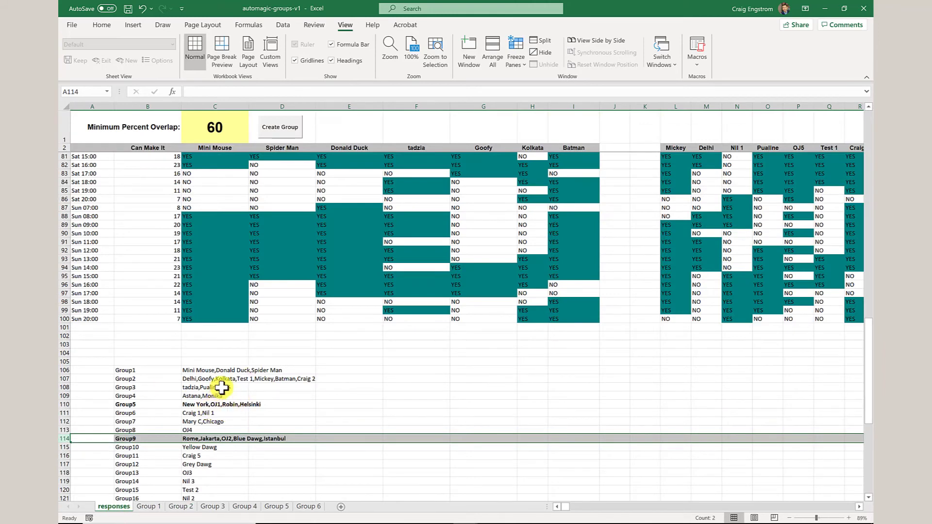
- Delete columns F through L from the responses sheet and recreate the groups with the minimum percent overlap of 60
drag(425, 101, 674, 102)
click(701, 204)
click(243, 135)
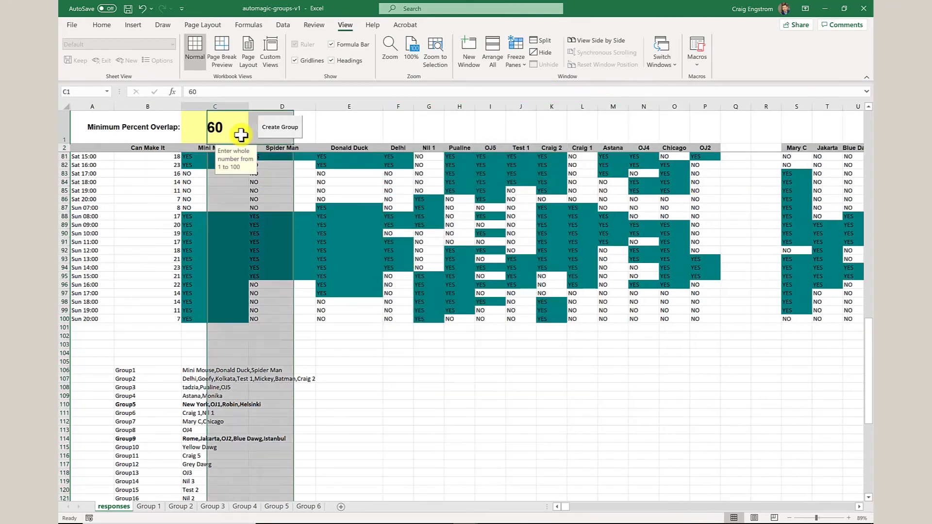
click(285, 128)
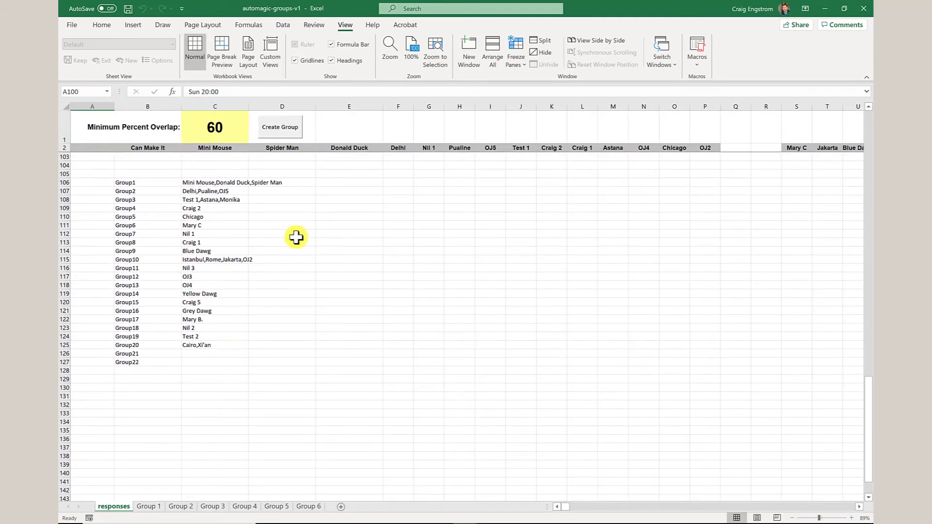
click(209, 182)
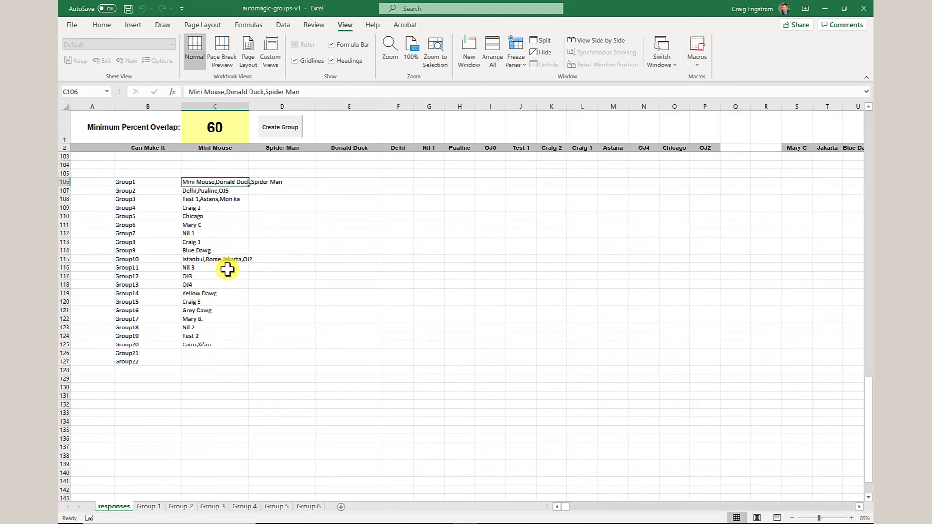
- Set the minimum percent overlap to 55, recreate the groups and check the members of Group4
click(210, 132)
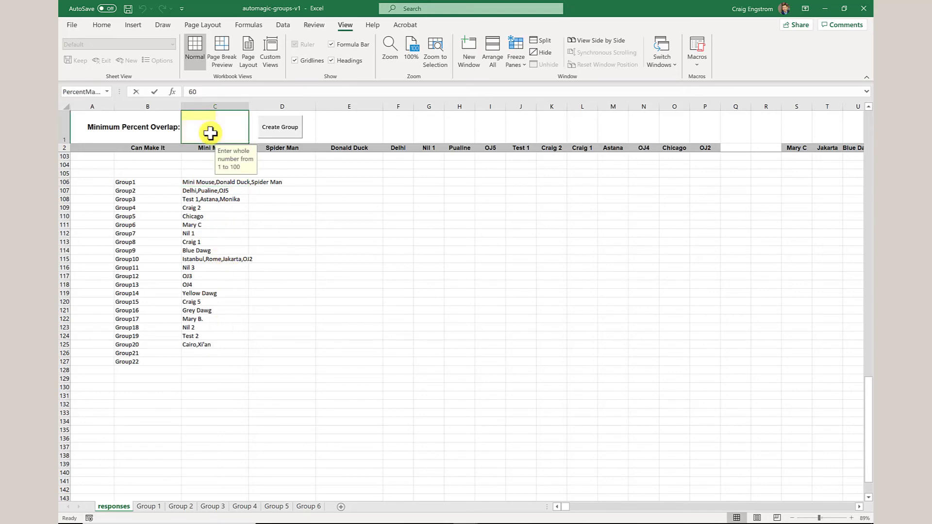
text(55)
click(280, 127)
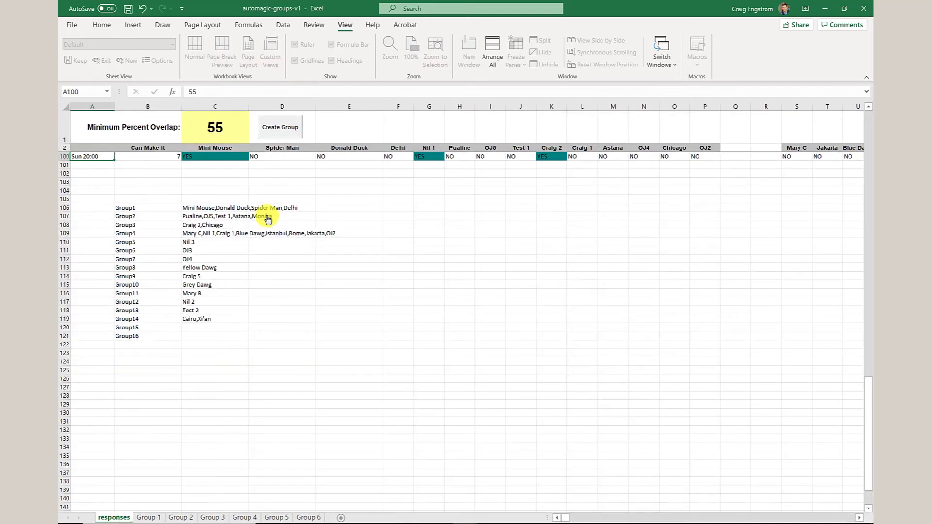
click(168, 236)
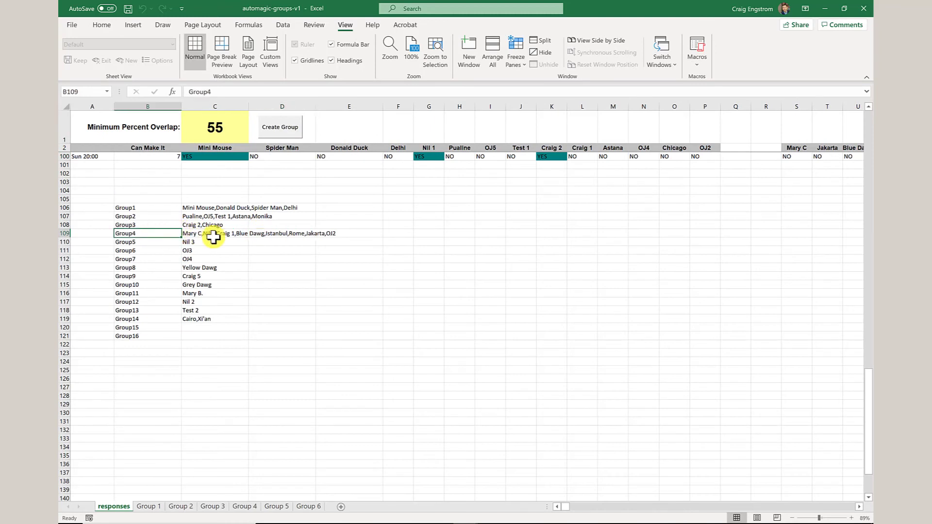
click(218, 235)
- Set the minimum percent overlap to 58, recreate the groups and review the new group list
click(217, 131)
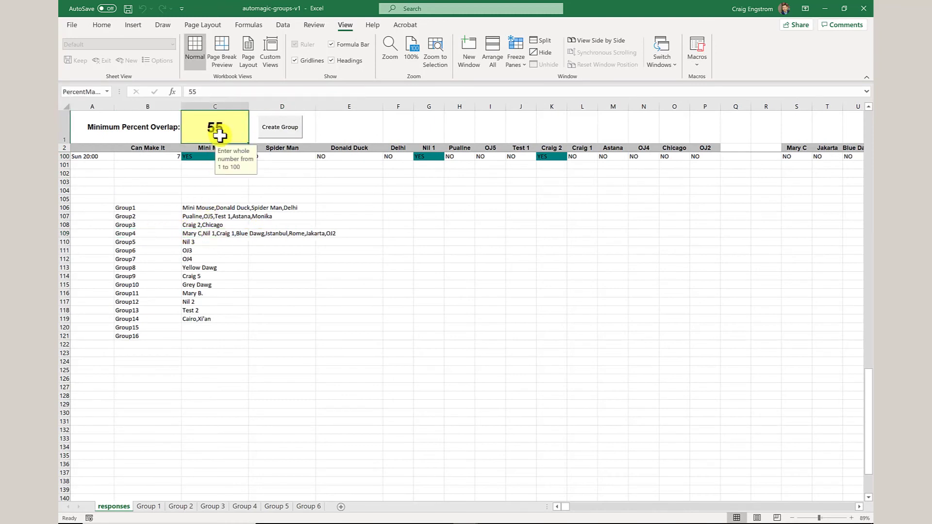
text(58)
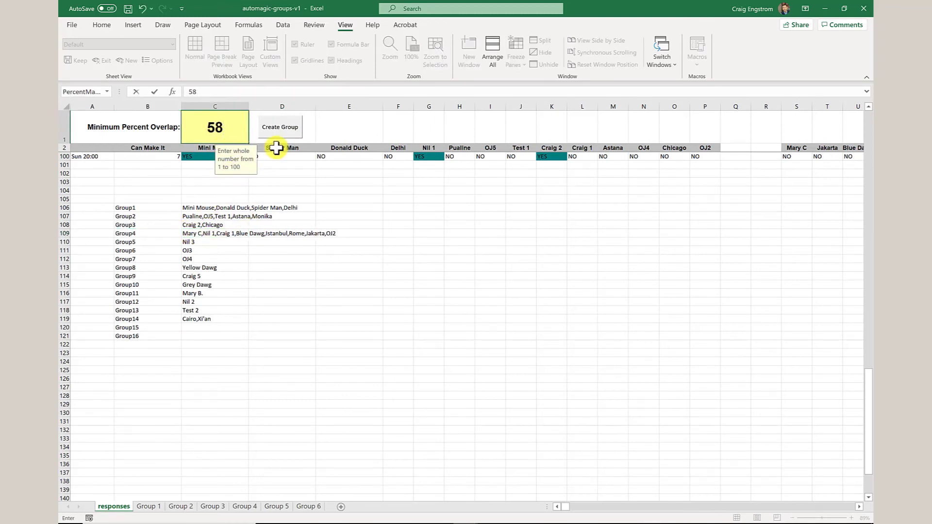
click(283, 136)
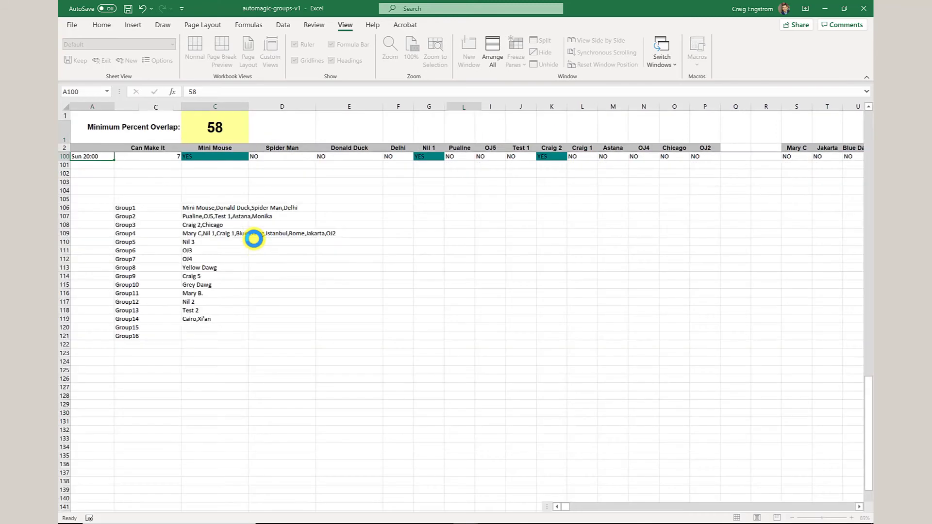
click(242, 216)
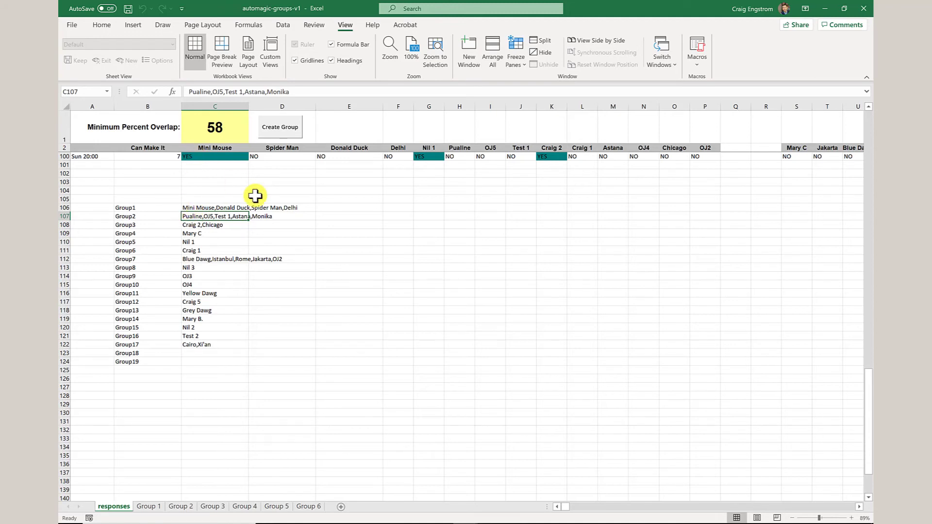
click(260, 250)
click(229, 322)
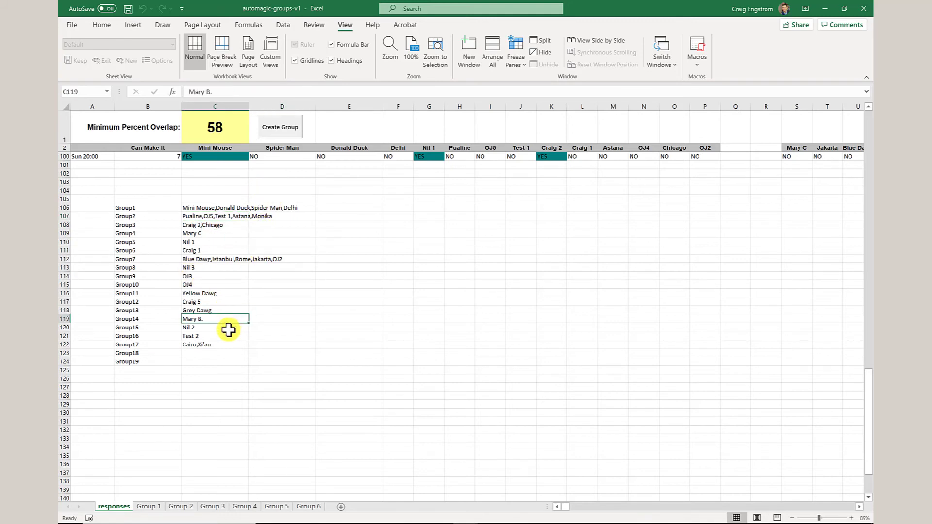
click(217, 363)
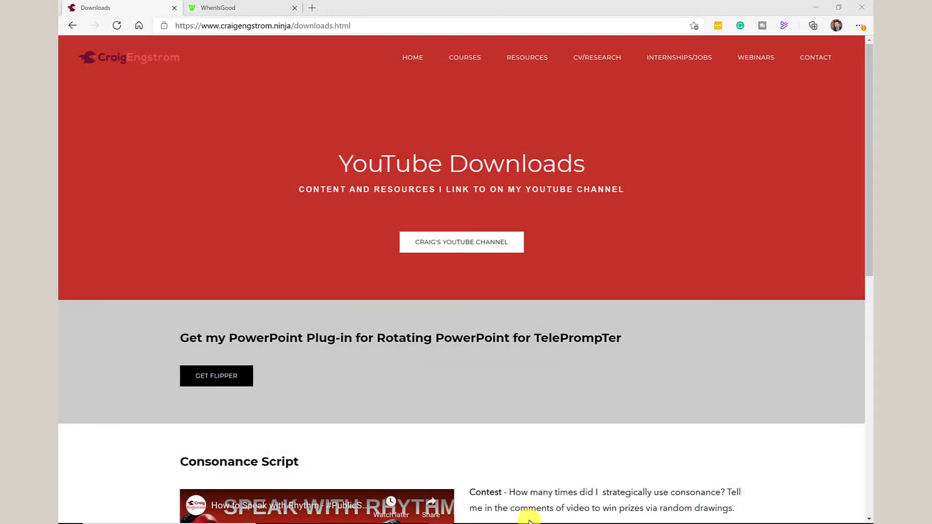
- Look through the resources on the YouTube Downloads page in the browser
scroll(857, 334, down, 4)
scroll(860, 342, down, 6)
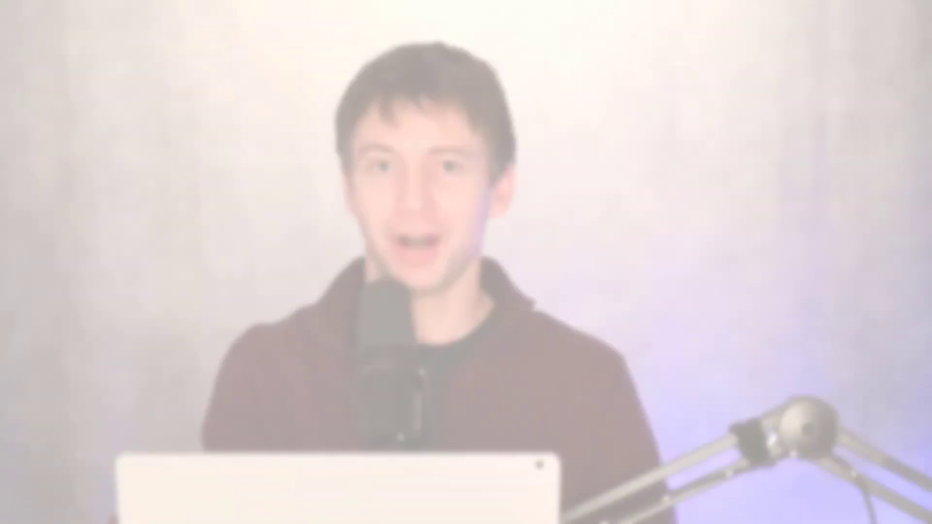